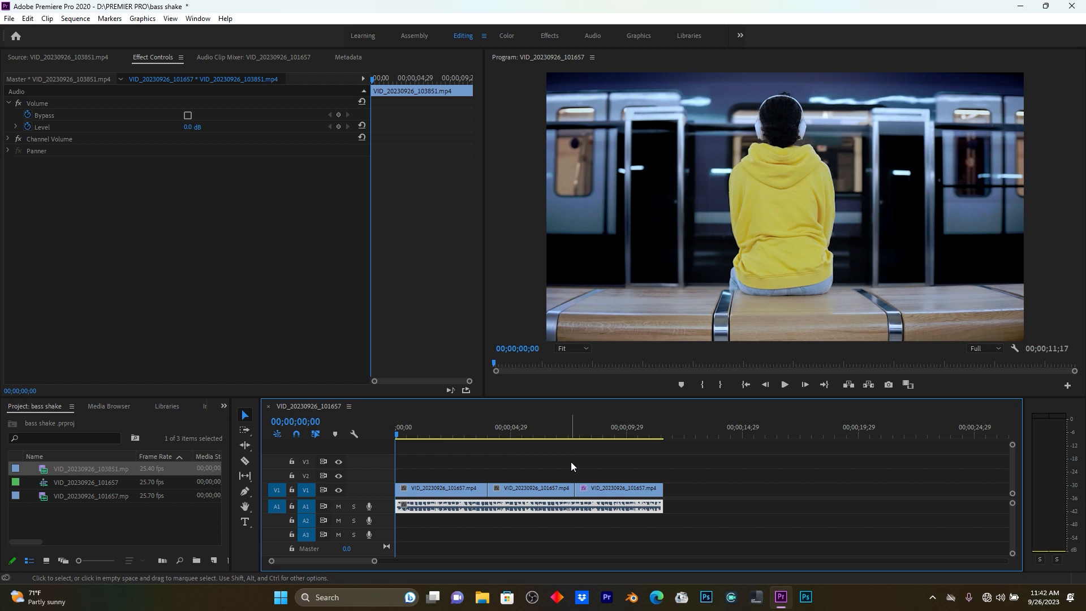
Preview the opening seconds of the sequence and return the playhead to the start
key(space)
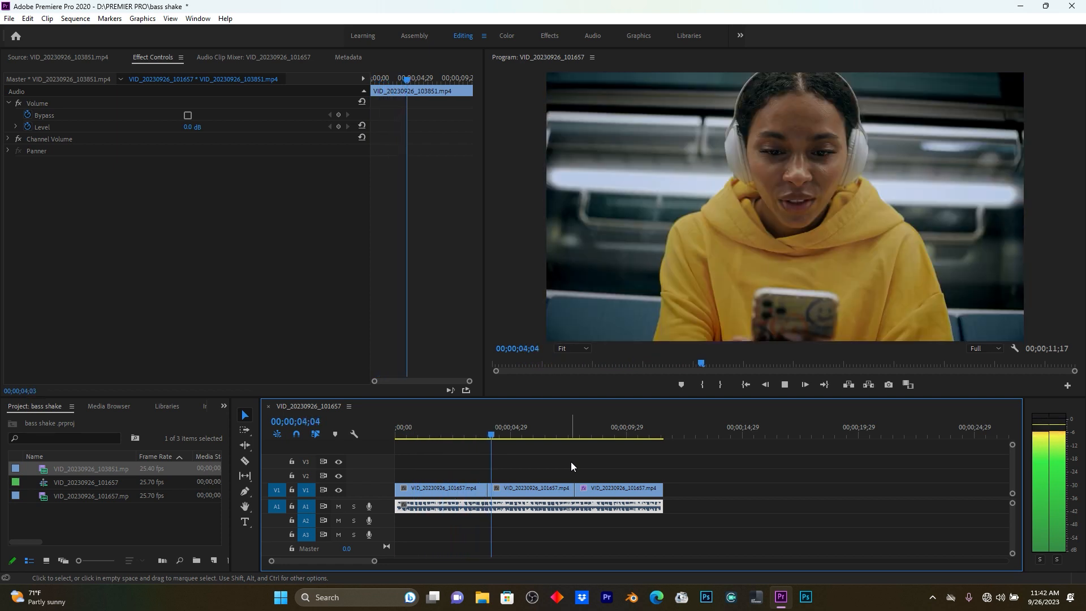
key(space)
drag(511, 433, 393, 437)
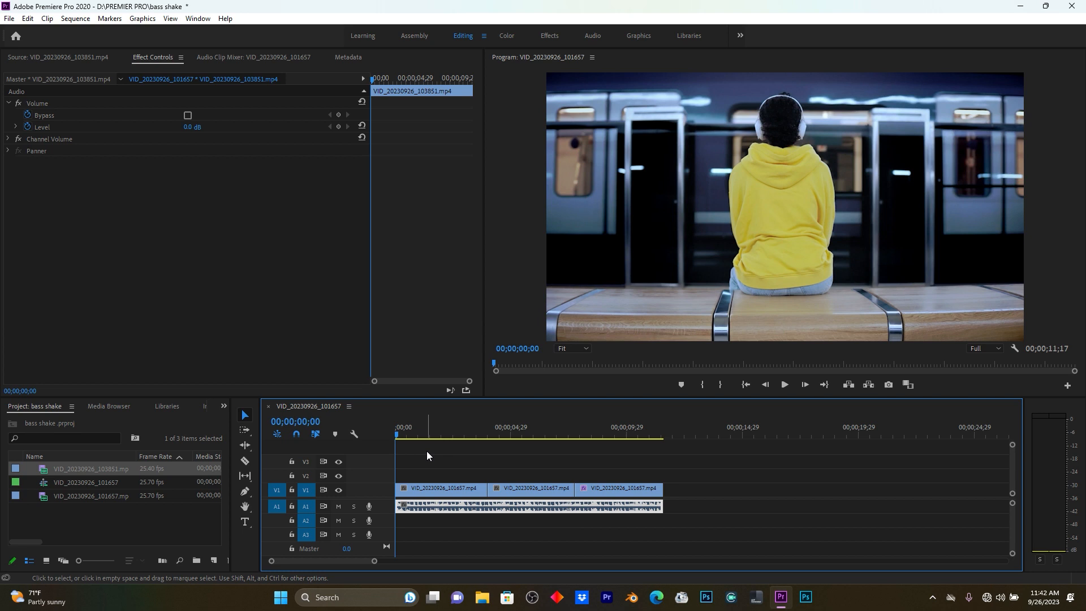
Create a 1920 x 1080 adjustment layer at 23.976 fps and place it on track V2 at the sequence start
click(215, 560)
click(250, 460)
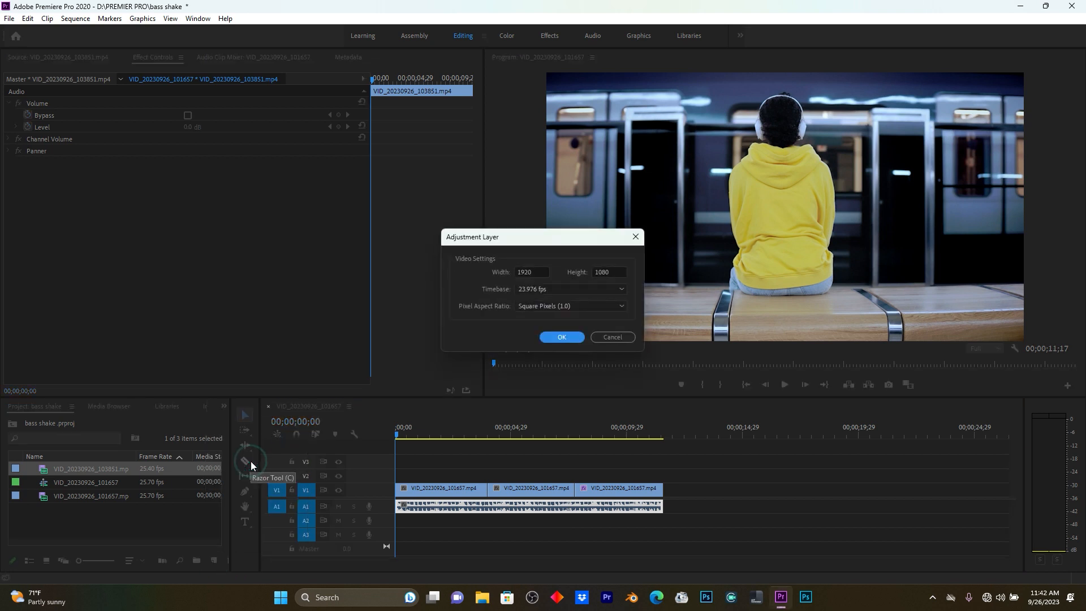
click(568, 339)
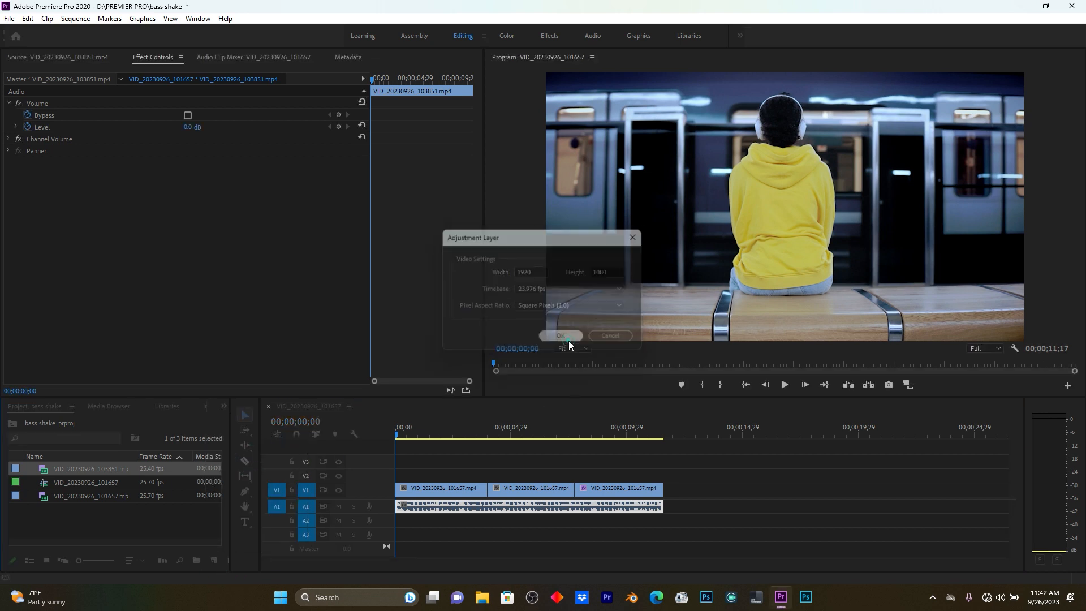
drag(46, 468, 436, 476)
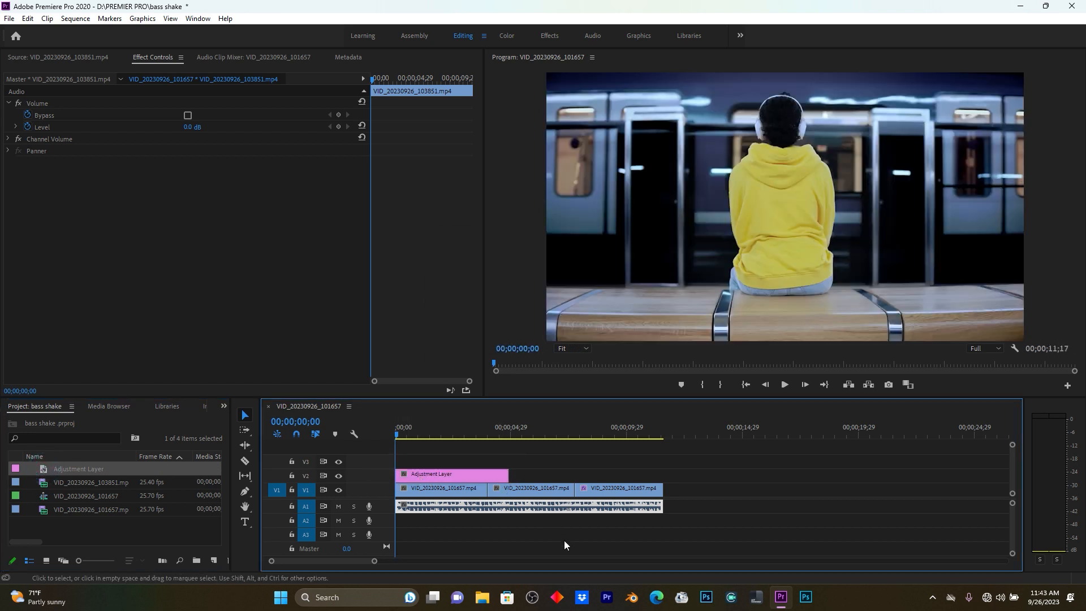
Mark the first bass hit on the audio clip at 00;00;00;02
drag(375, 562, 352, 558)
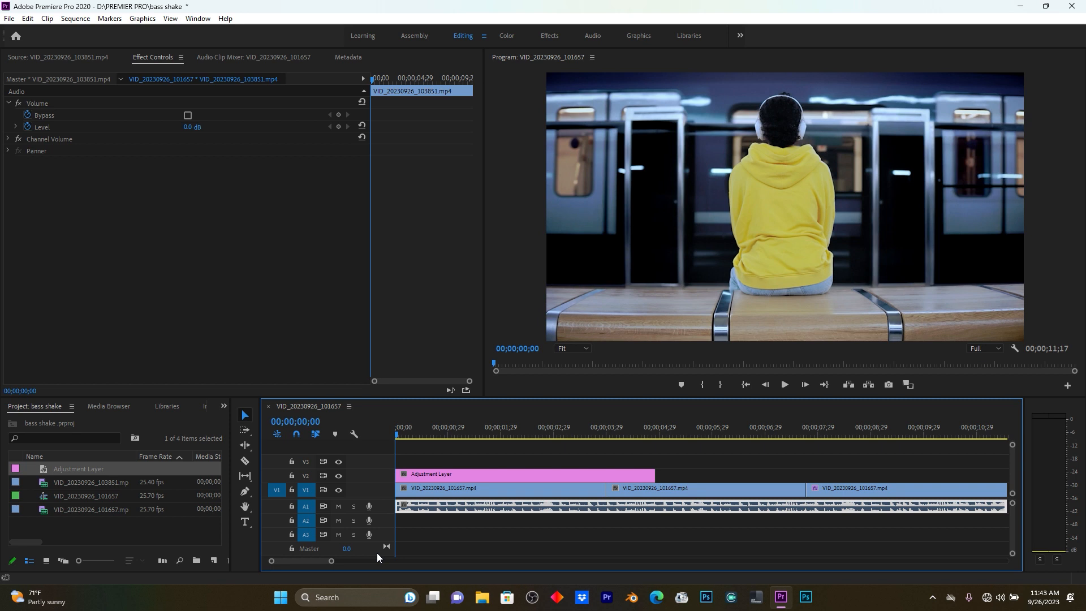
click(406, 432)
drag(406, 431, 401, 433)
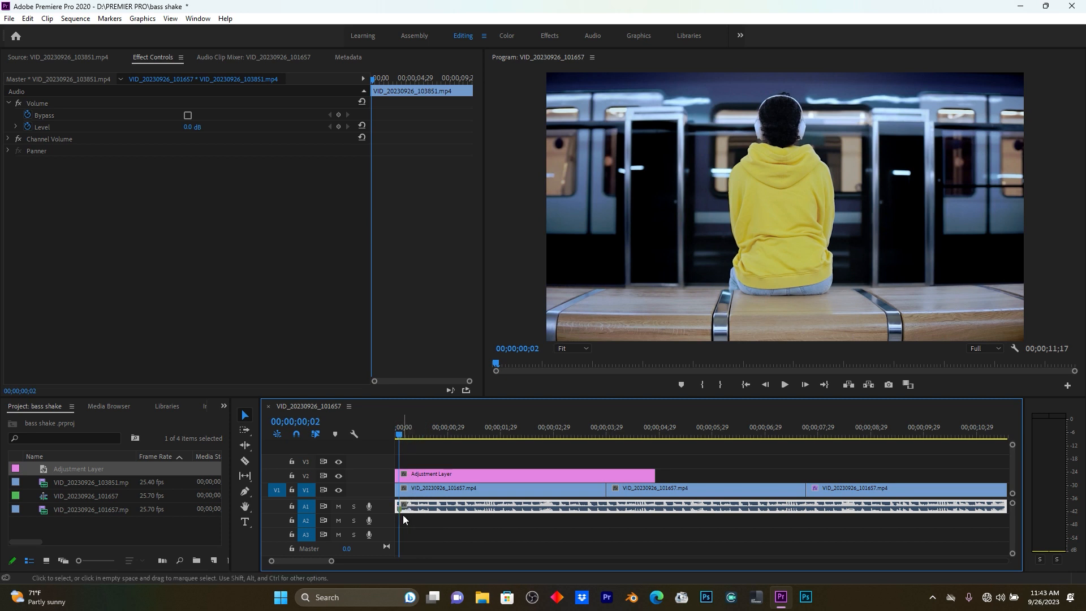
Play on to the second bass hit and add a marker to the audio clip at 00;00;02;27
key(space)
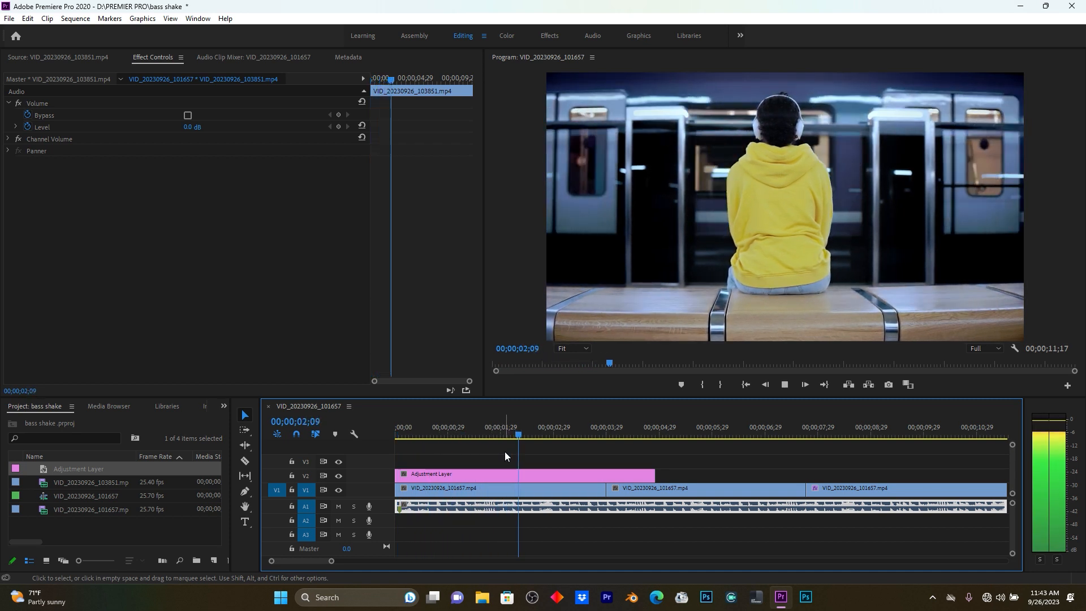
key(space)
mouse_move(562, 432)
mouse_down()
mouse_move(541, 433)
mouse_move(550, 433)
mouse_up()
key(space)
click(549, 433)
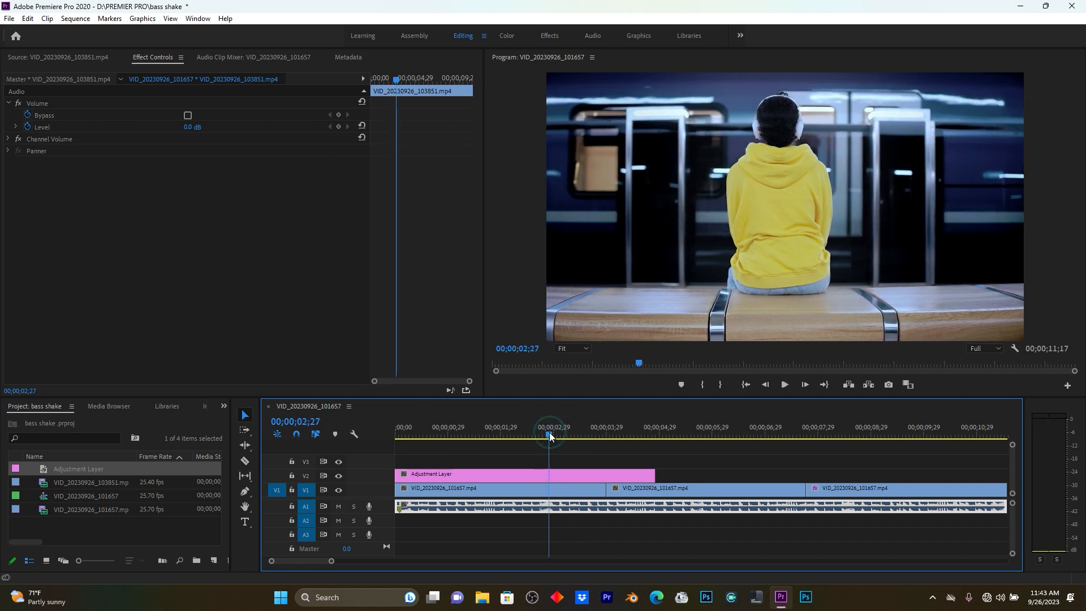
key(m)
Find the third bass hit by playback and mark the audio clip at 00;00;05;17
key(space)
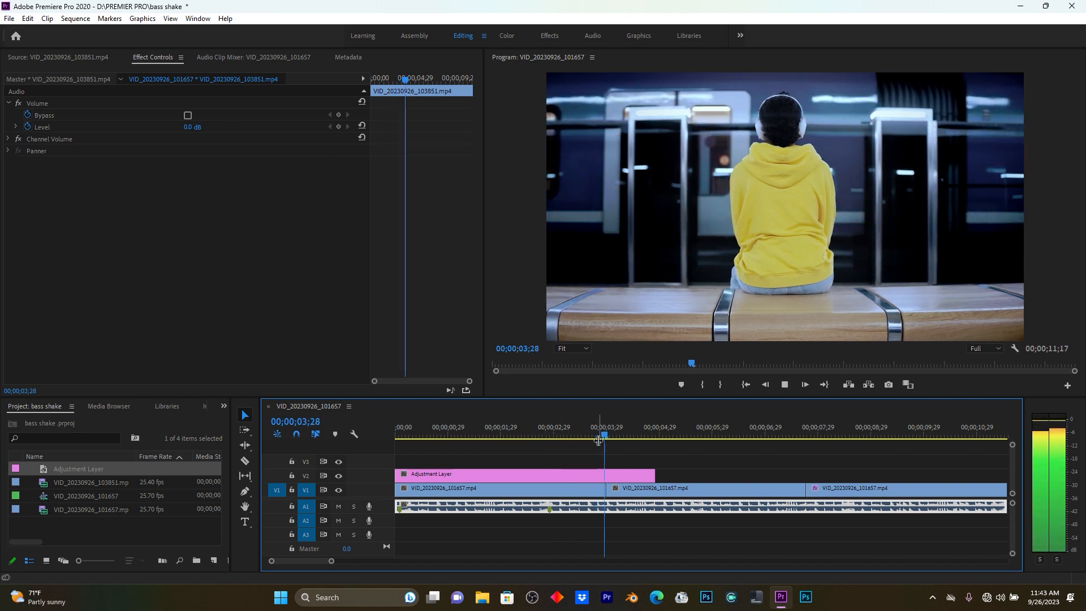
key(space)
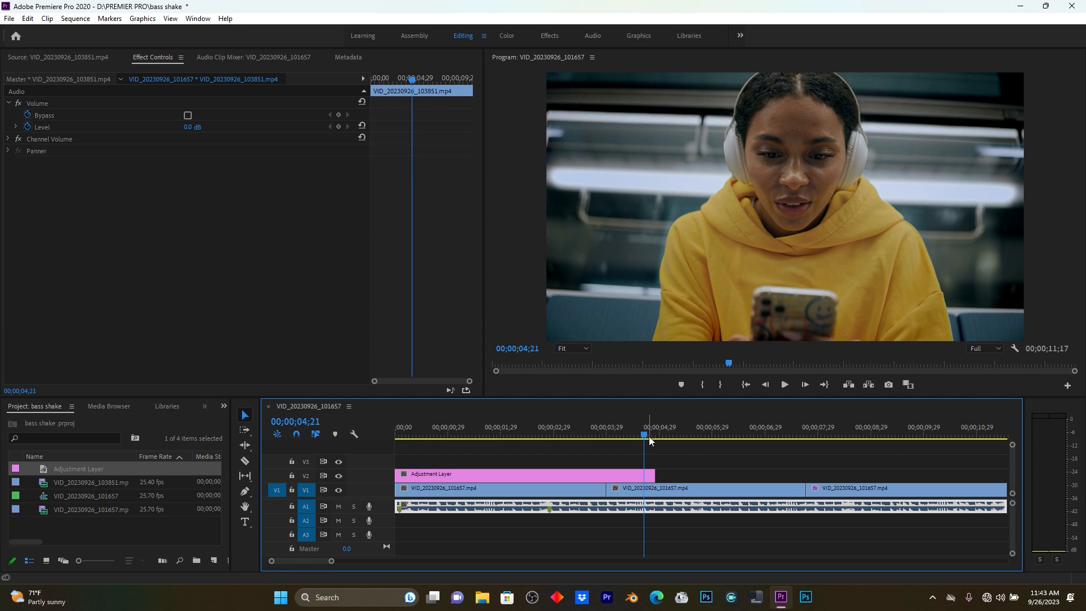
key(space)
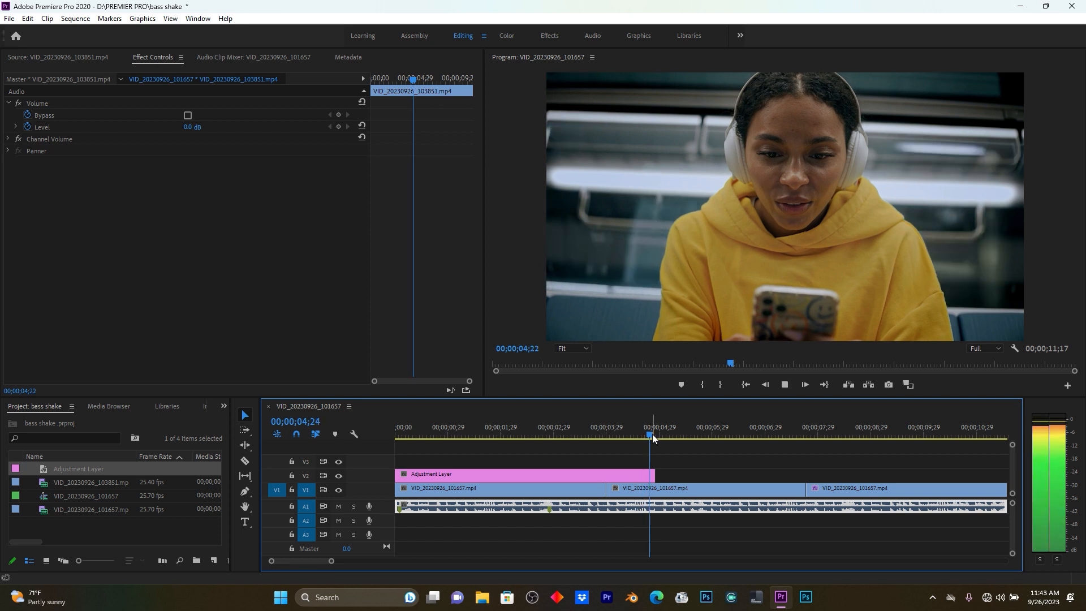
drag(682, 427, 691, 426)
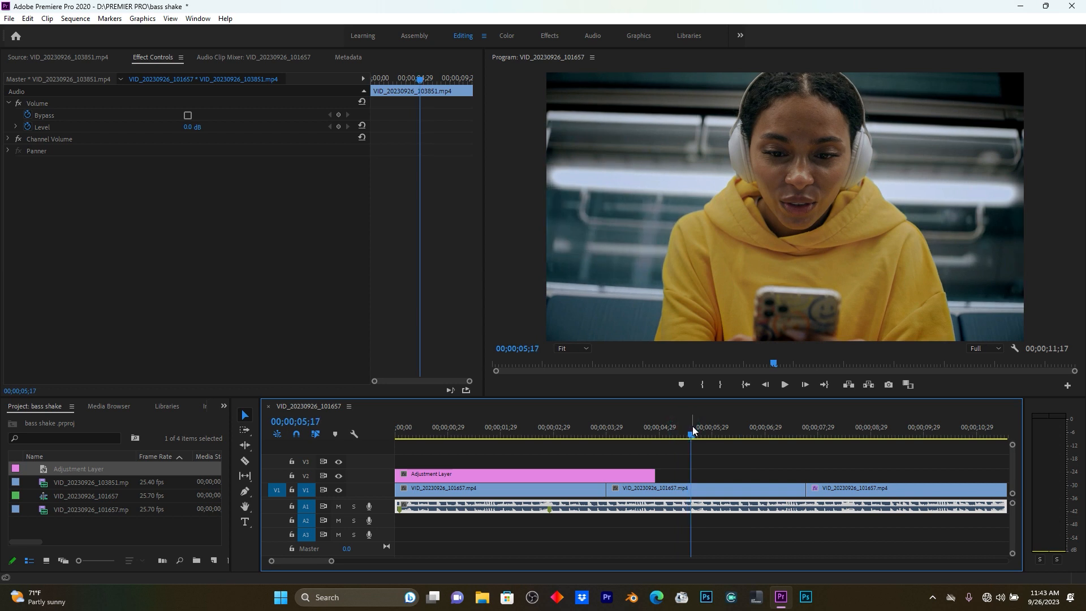
Locate the fourth bass hit by playback and mark the audio clip at 00;00;08;18
key(space)
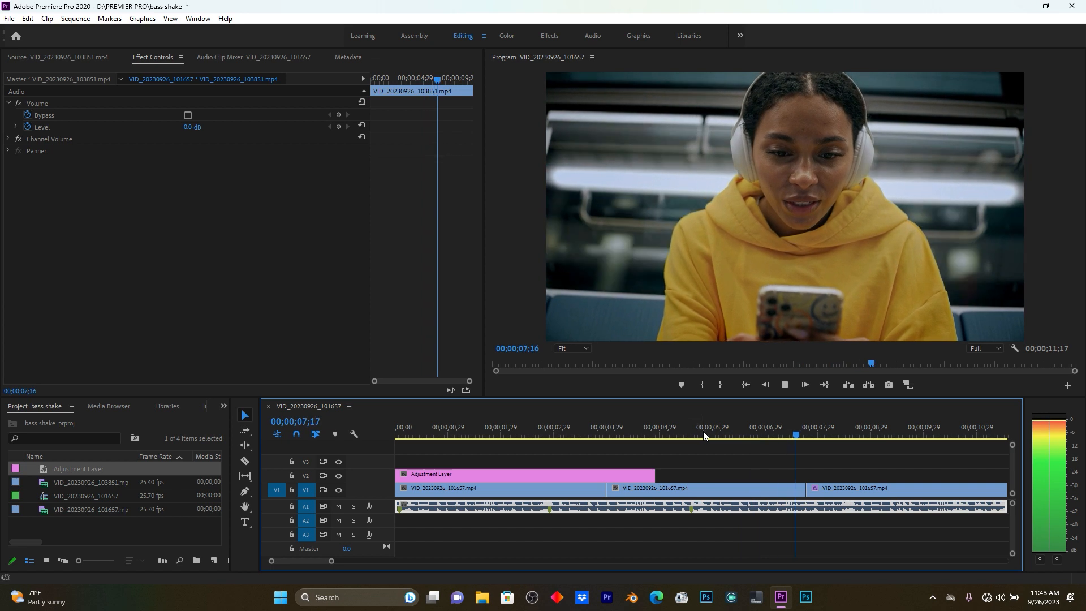
key(space)
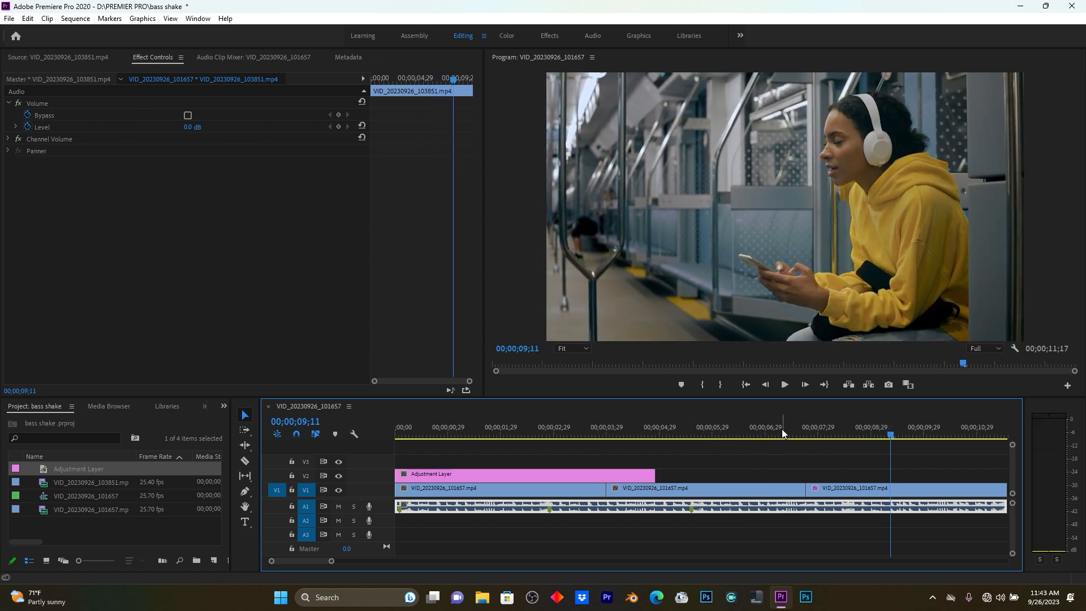
click(738, 425)
key(space)
key(space)
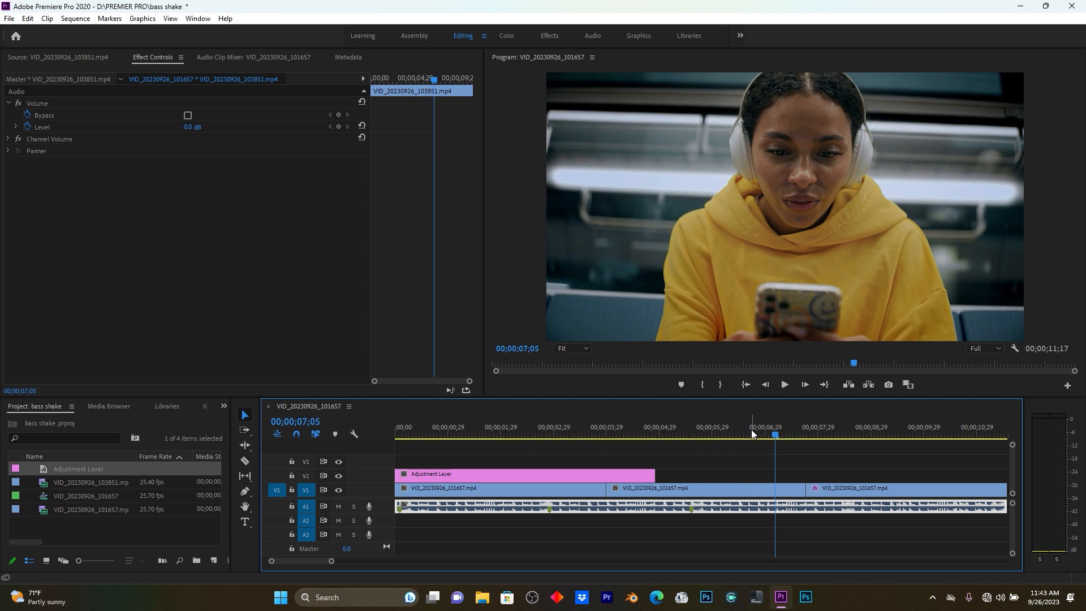
key(space)
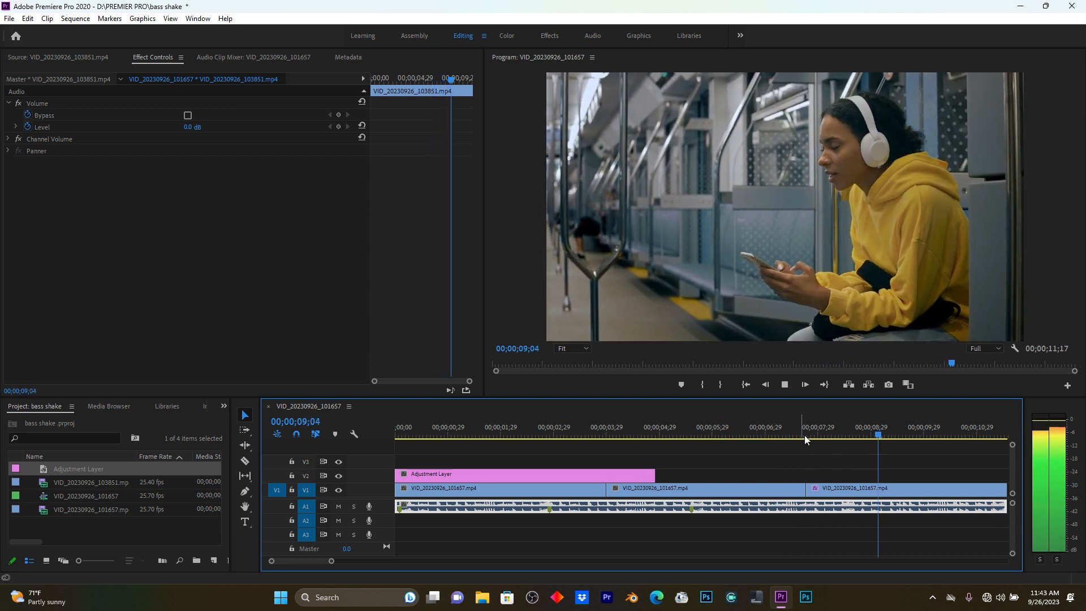
click(854, 431)
click(856, 428)
click(857, 428)
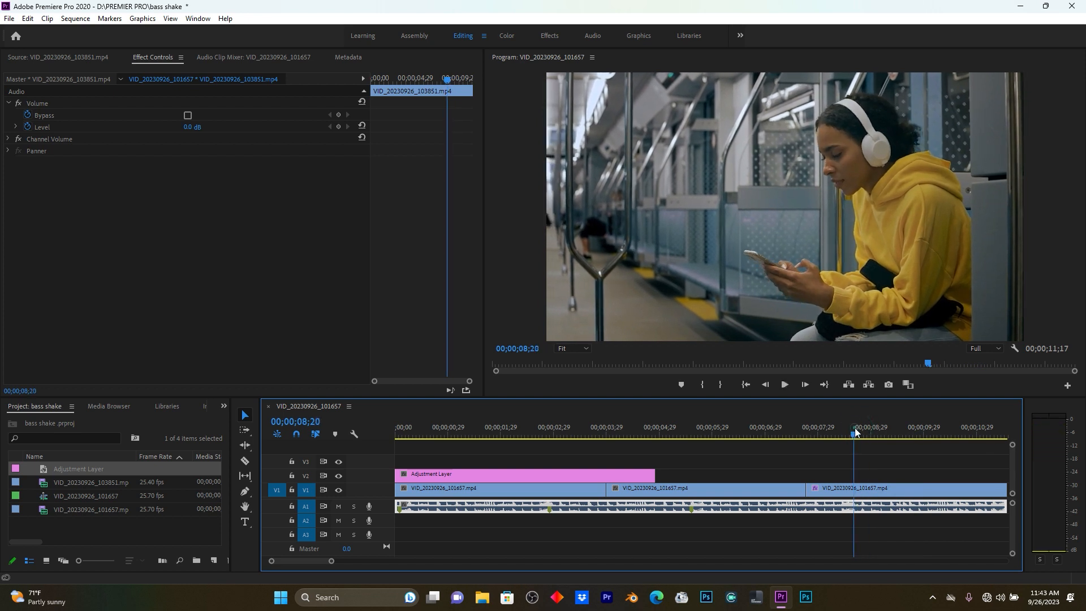
click(853, 428)
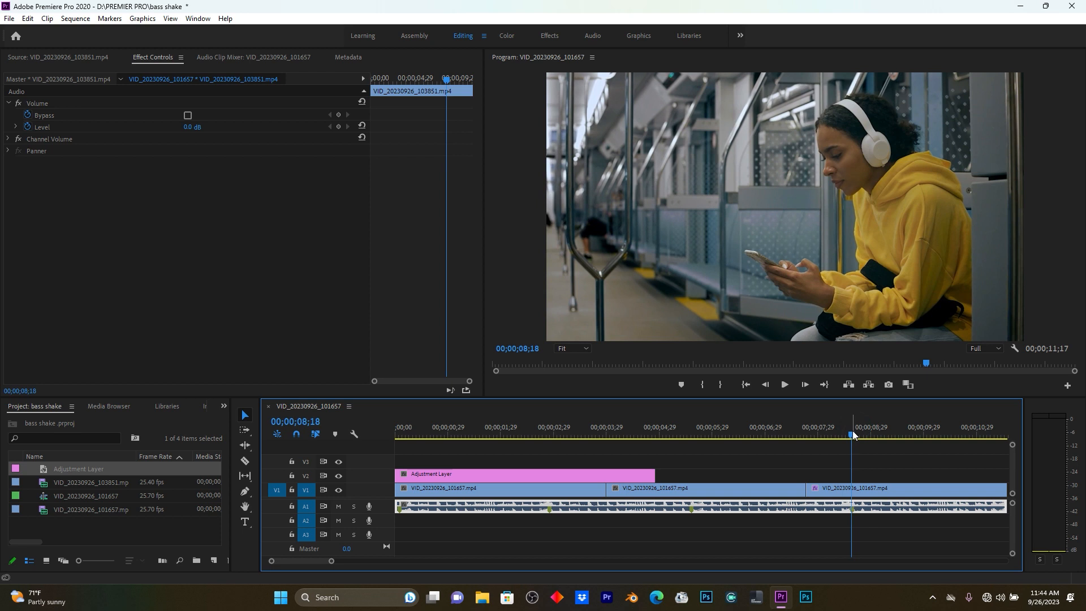
Search the effects for "blur" and apply Directional Blur to the adjustment layer
click(412, 428)
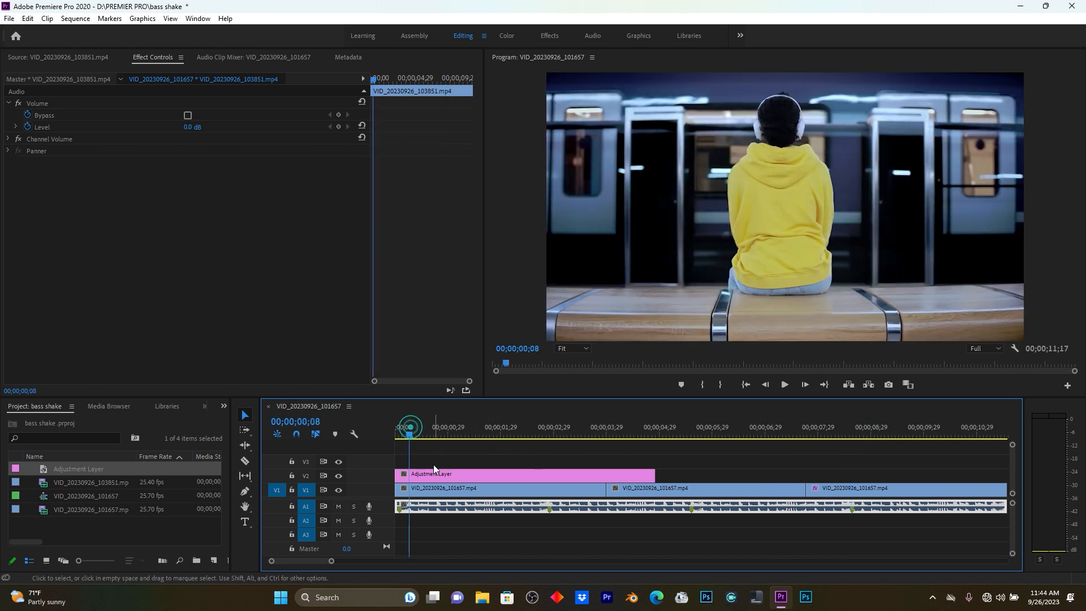
click(429, 474)
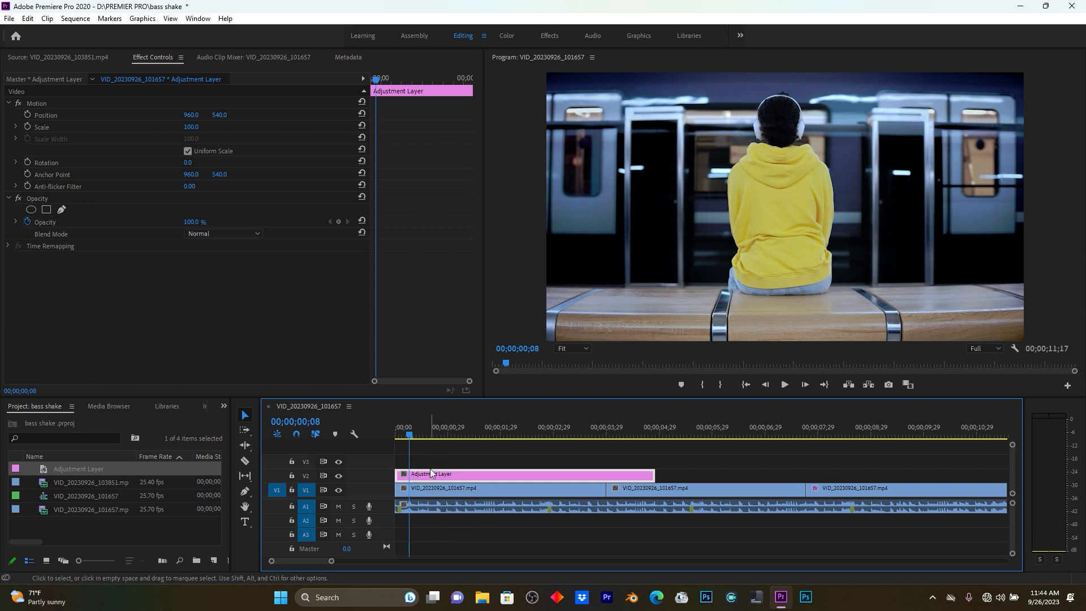
click(224, 409)
click(257, 467)
click(75, 422)
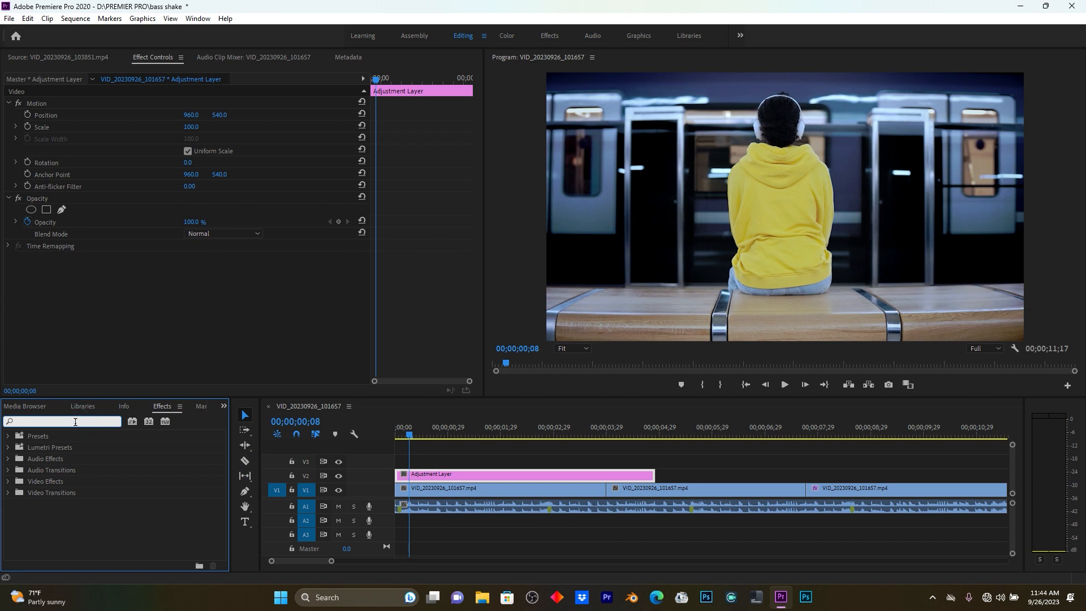
text(blur)
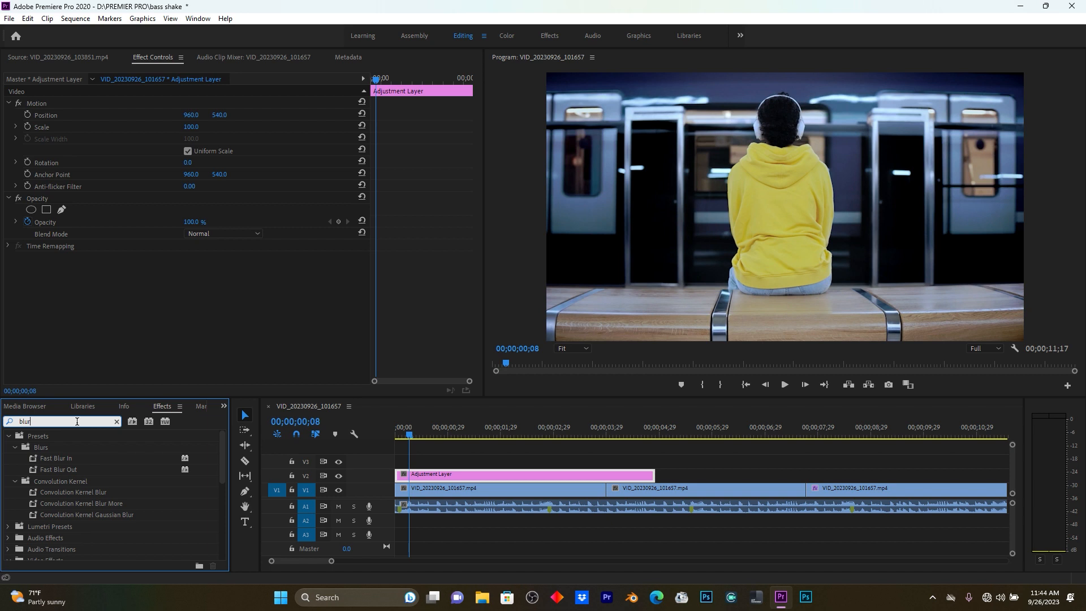
scroll(104, 485, down, 8)
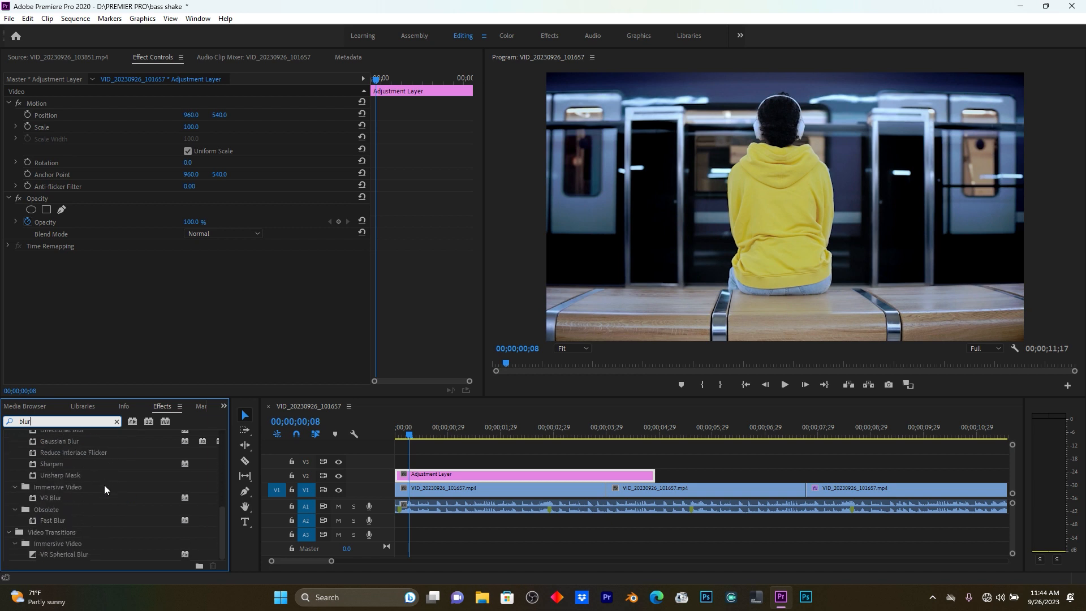
scroll(104, 484, up, 1)
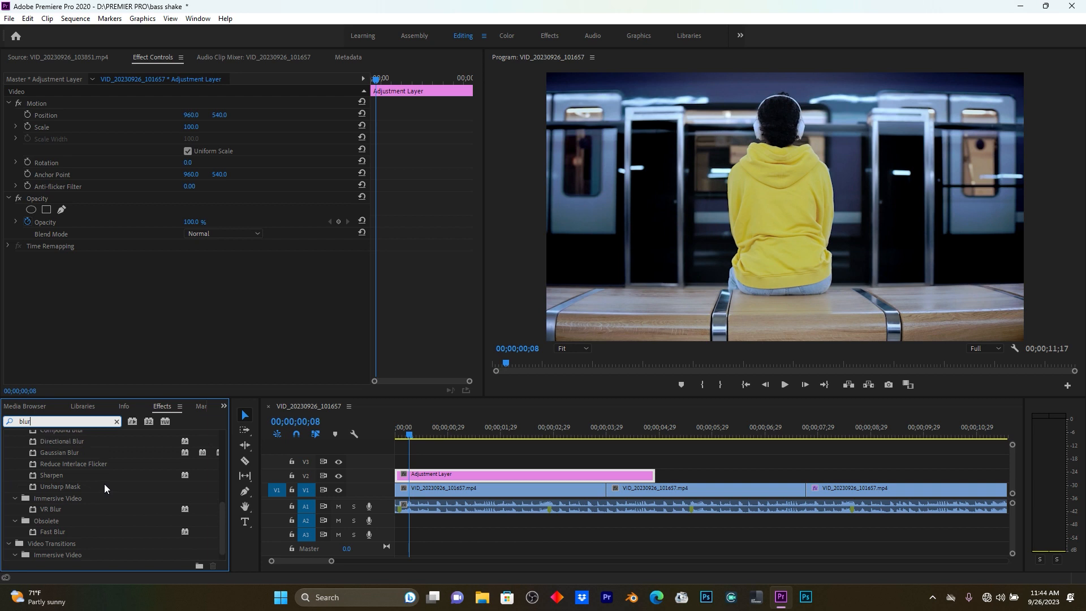
click(67, 442)
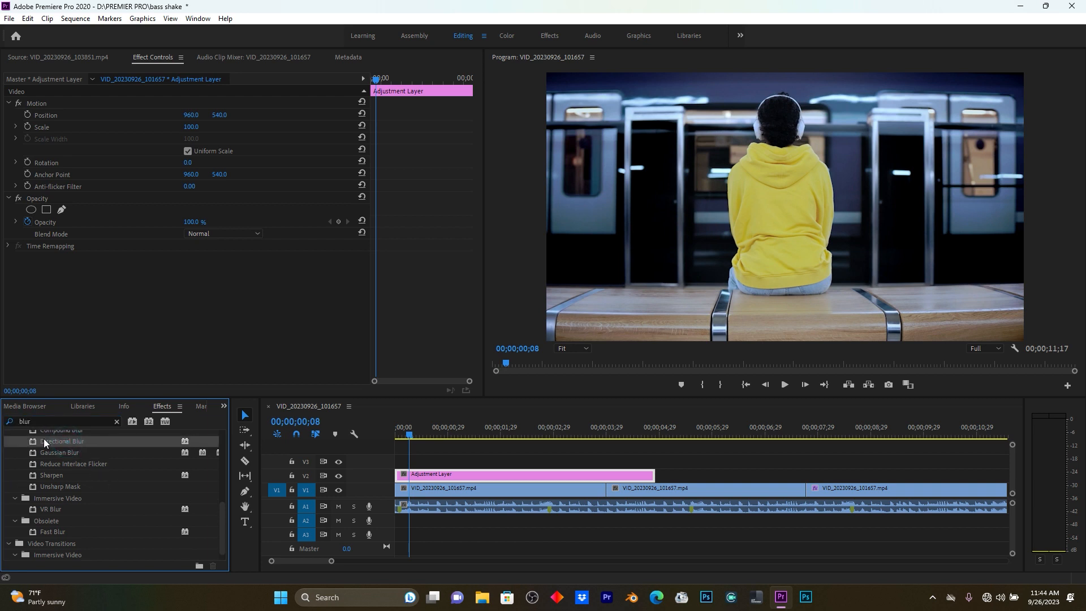
drag(49, 439, 415, 479)
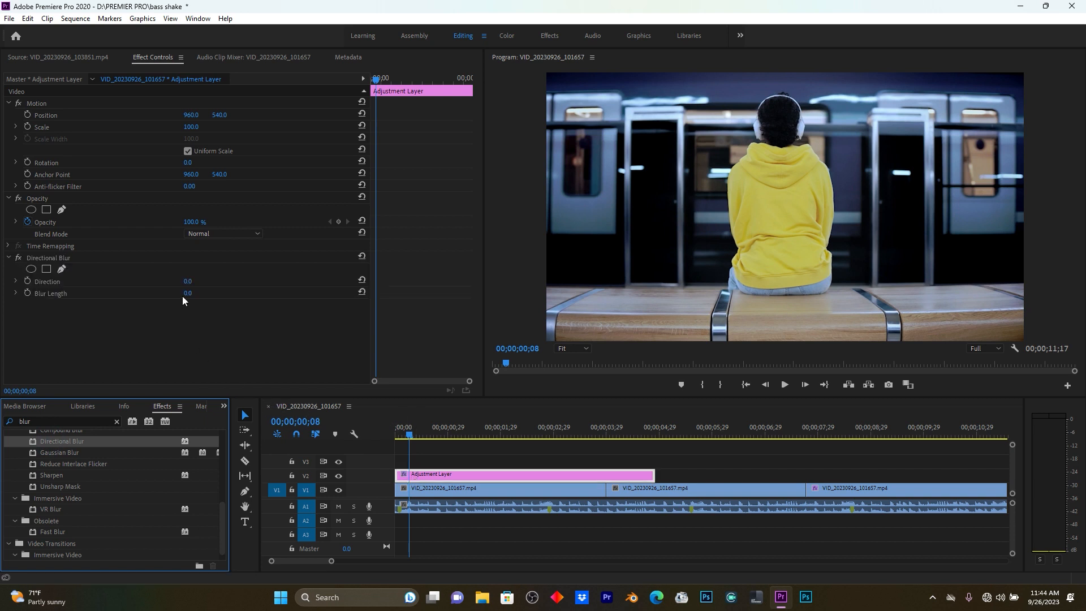
Set the Directional Blur's blur length to 50 and keep its direction at 0°
drag(187, 294, 216, 294)
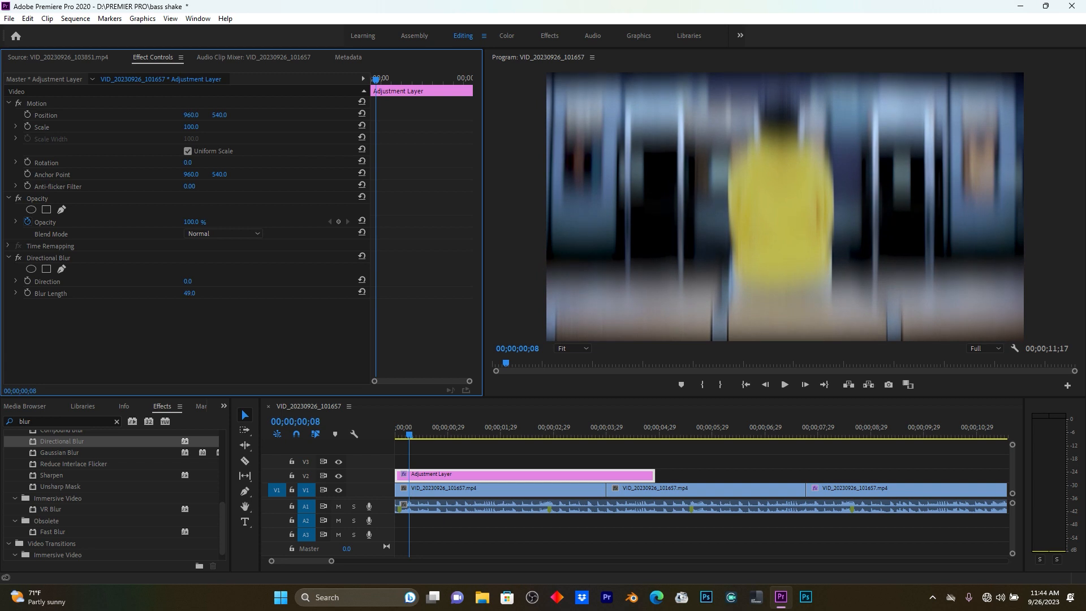
click(191, 294)
text(50)
mouse_move(187, 282)
mouse_down()
mouse_move(244, 282)
mouse_move(195, 282)
mouse_up()
Split the adjustment layer one frame in, at 00;00;00;01, using the Razor tool
drag(332, 561, 306, 561)
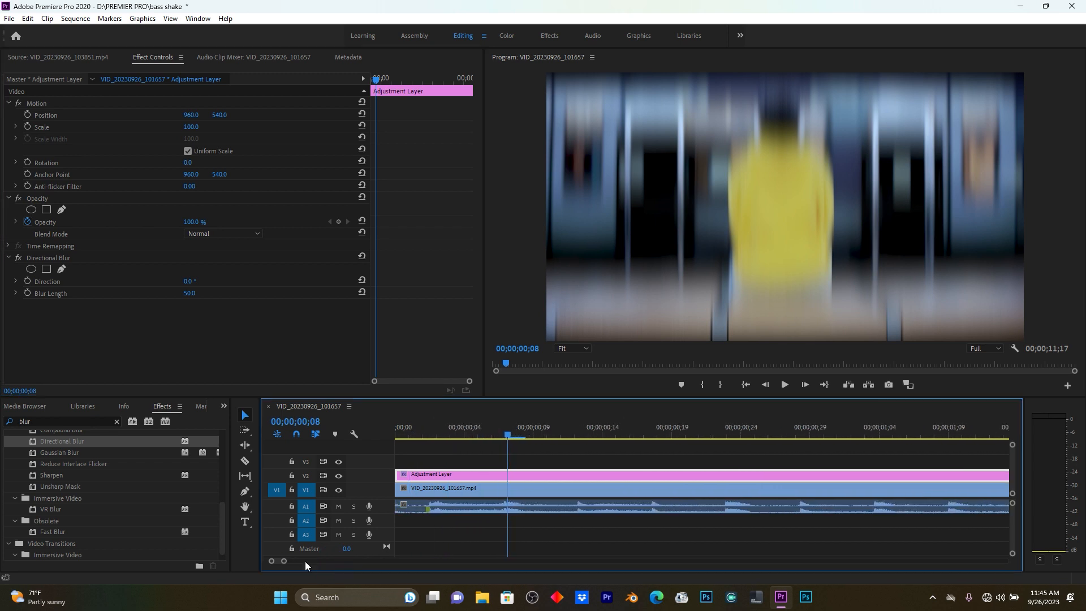
drag(468, 432, 410, 433)
click(415, 432)
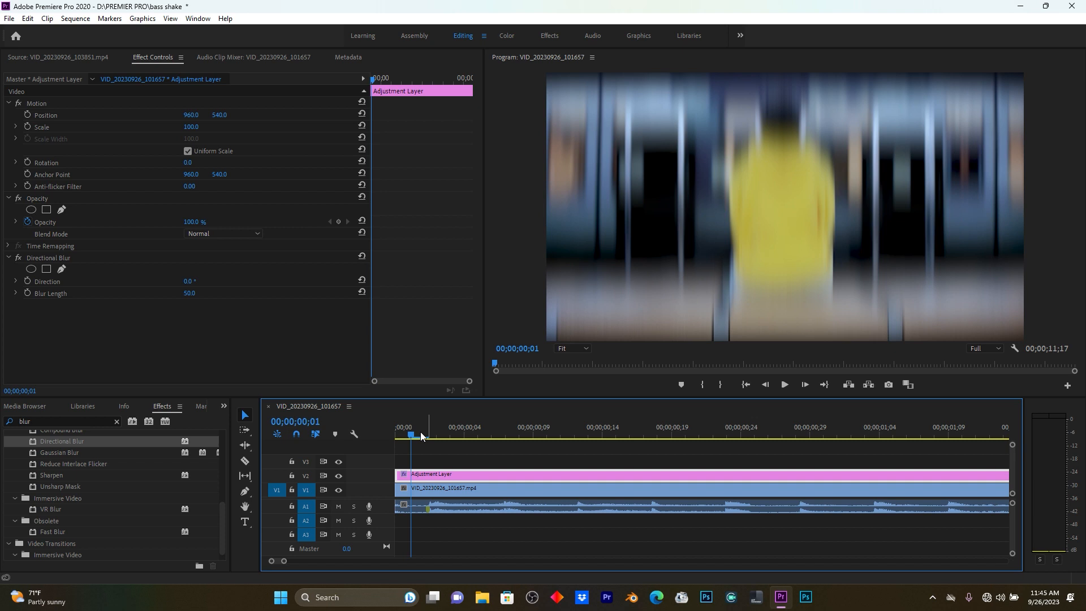
key(c)
click(414, 476)
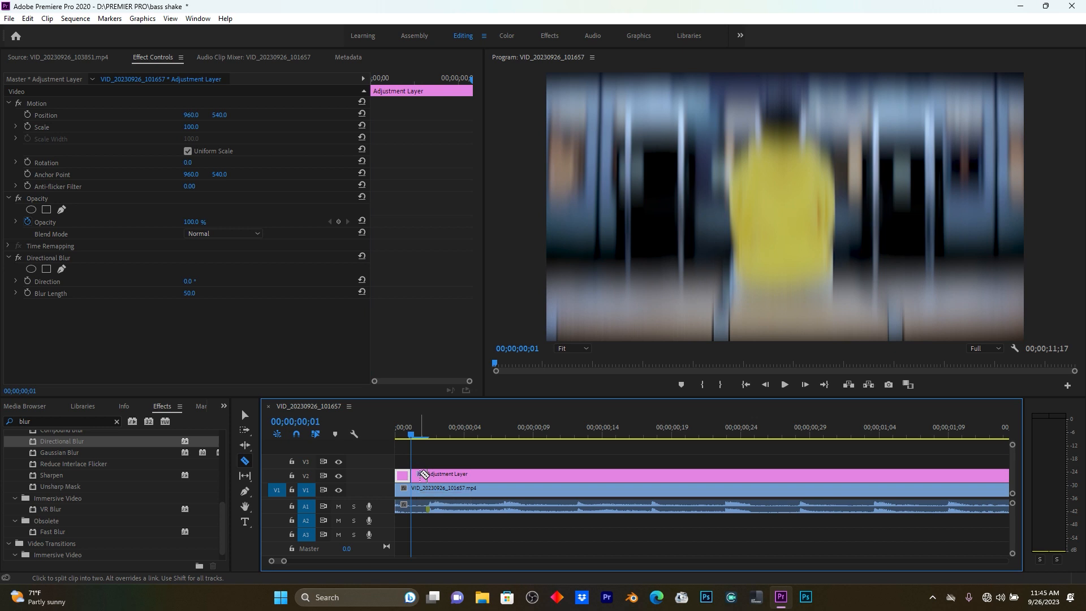
Continue cutting the adjustment layer at every following frame until its beginning consists of eight one-frame pieces
key(Right)
click(429, 475)
key(Right)
click(447, 477)
key(Right)
click(464, 476)
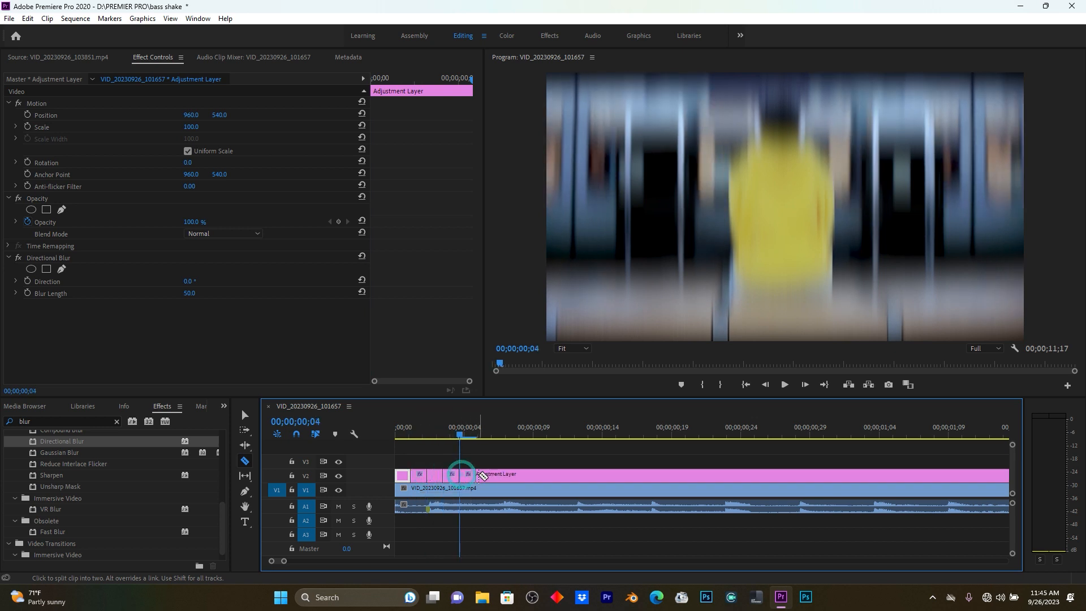
key(Right)
click(485, 476)
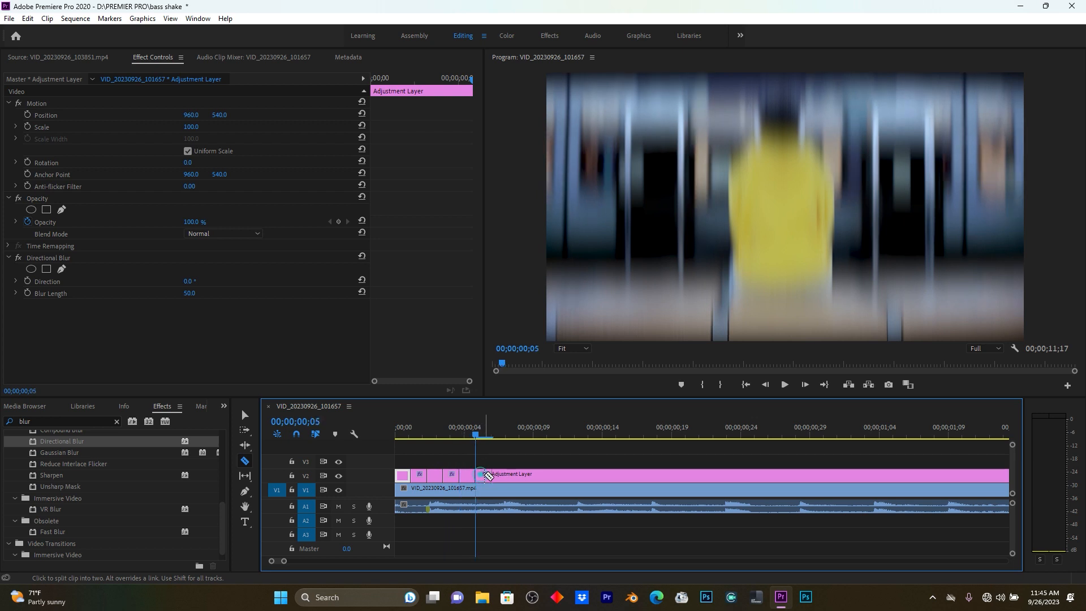
click(508, 476)
click(525, 475)
Delete the long remainder of the adjustment layer after the one-frame pieces
key(v)
click(570, 475)
key(Delete)
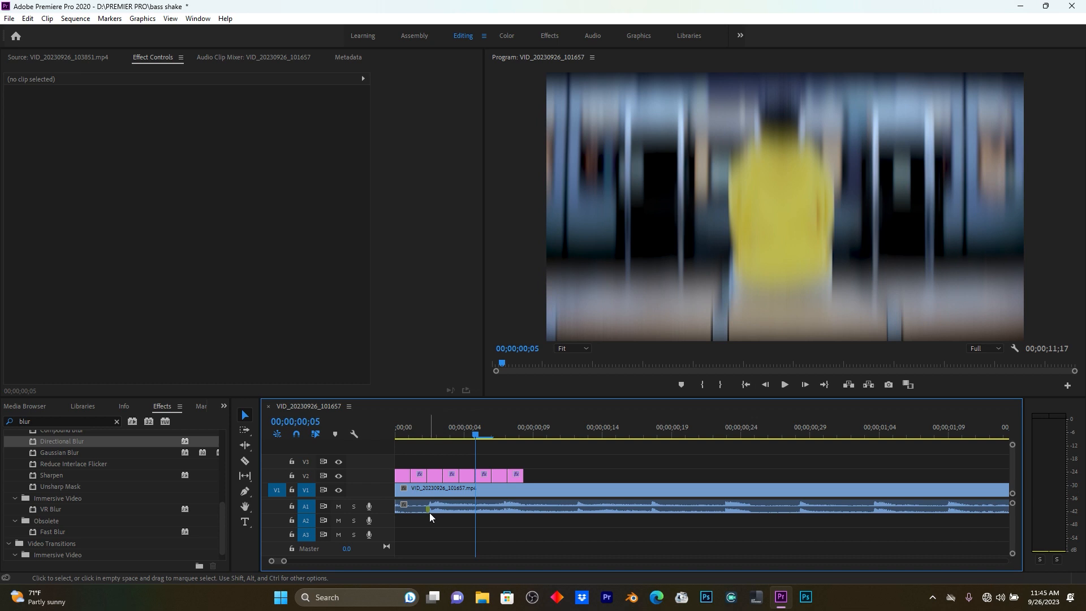
Delete the two one-frame adjustment layer pieces that come before the first audio beat marker
click(419, 476)
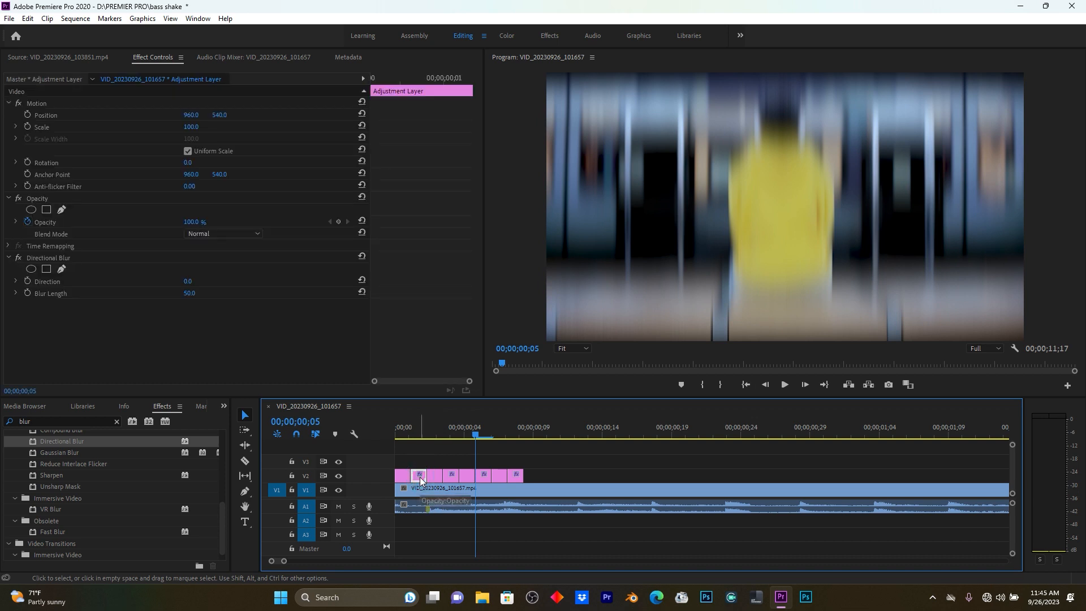
key(Delete)
click(405, 480)
key(Delete)
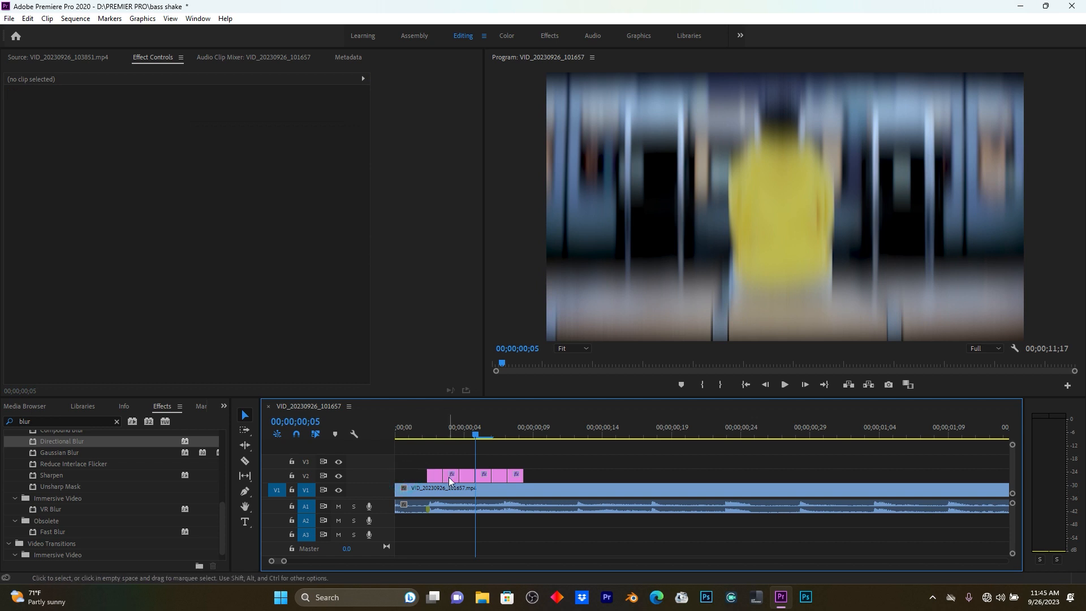
Delete the second and fourth of the remaining one-frame adjustment pieces to leave one-frame gaps between them
click(439, 478)
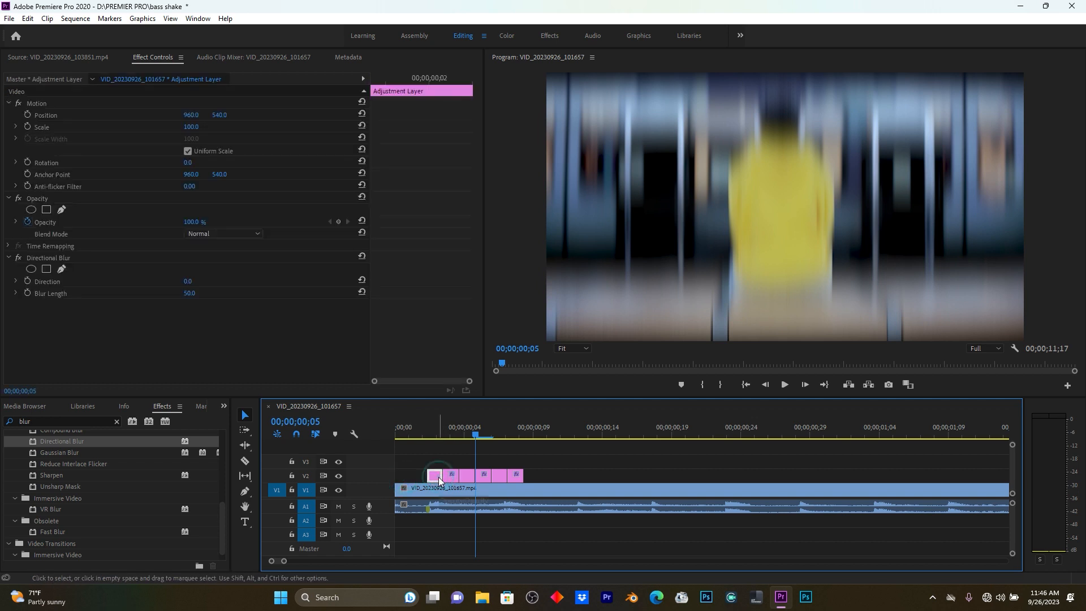
click(455, 481)
key(Delete)
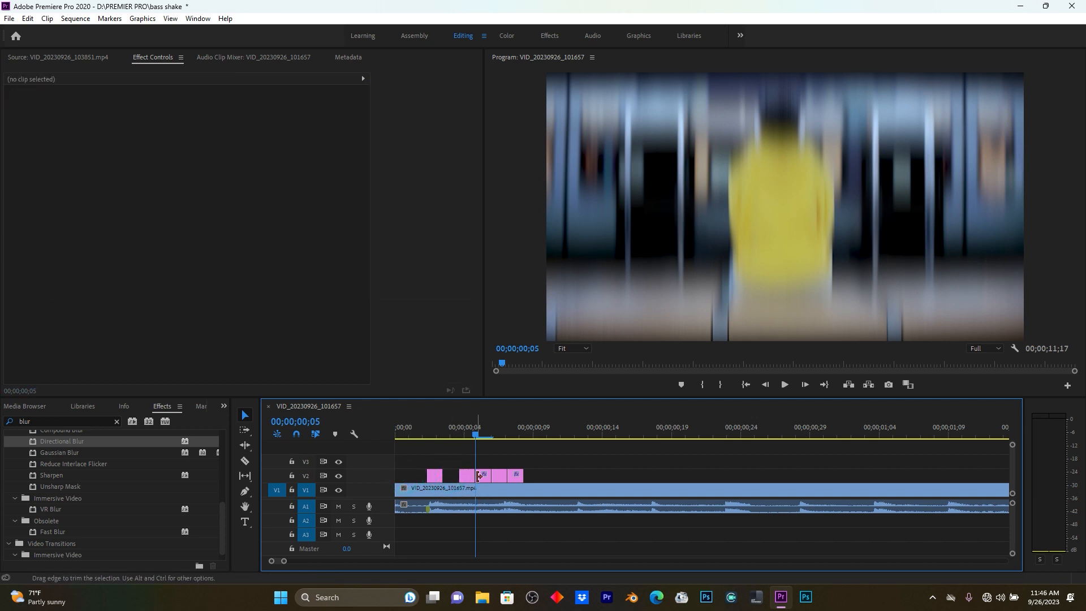
click(480, 477)
key(Delete)
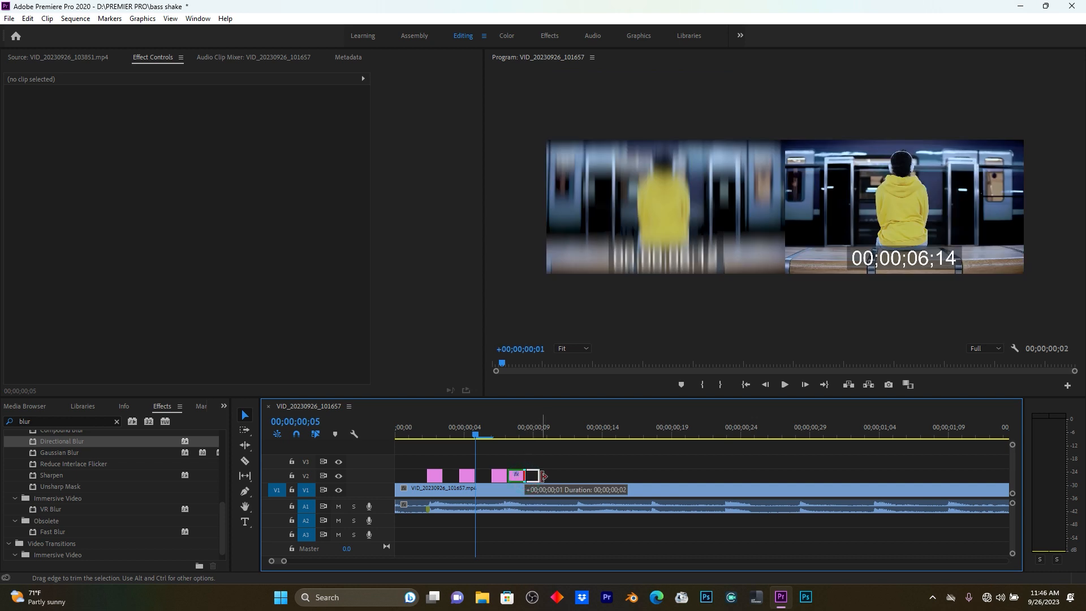
Extend the last adjustment piece by one frame, split it into single frames, and delete the first of the two
drag(543, 476, 543, 476)
key(c)
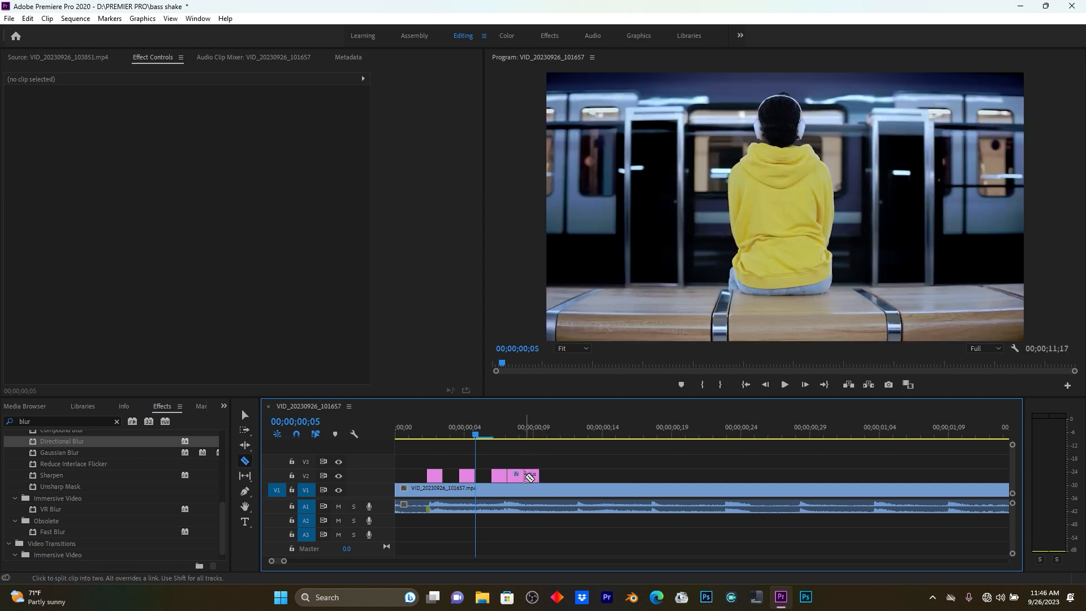
key(v)
click(518, 476)
key(Delete)
Play the sequence from its beginning to check the first shake against the audio beat
click(436, 429)
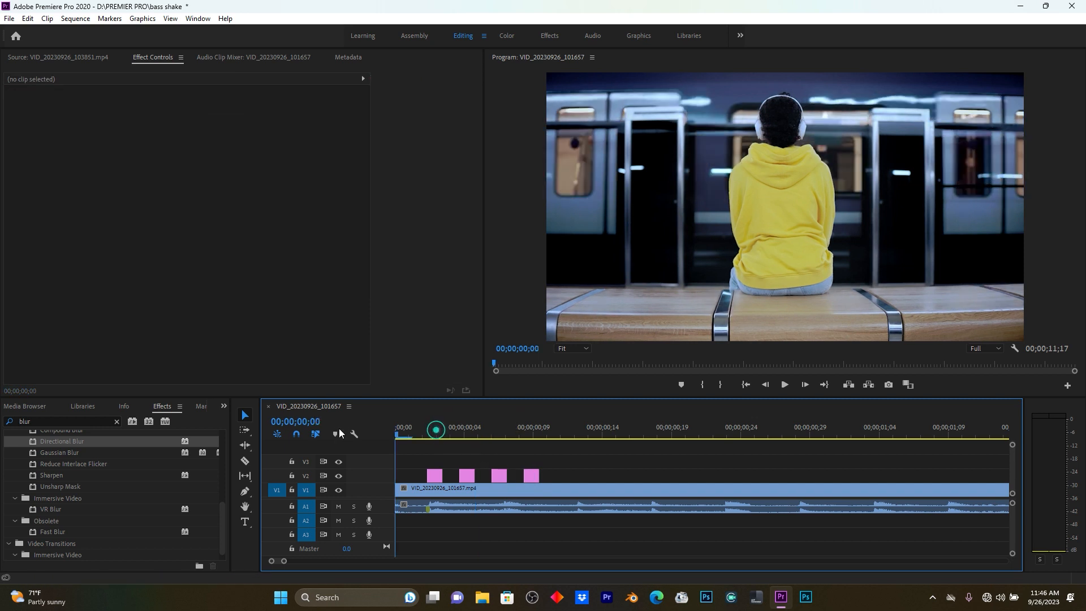
key(space)
drag(460, 429, 355, 423)
drag(284, 560, 295, 560)
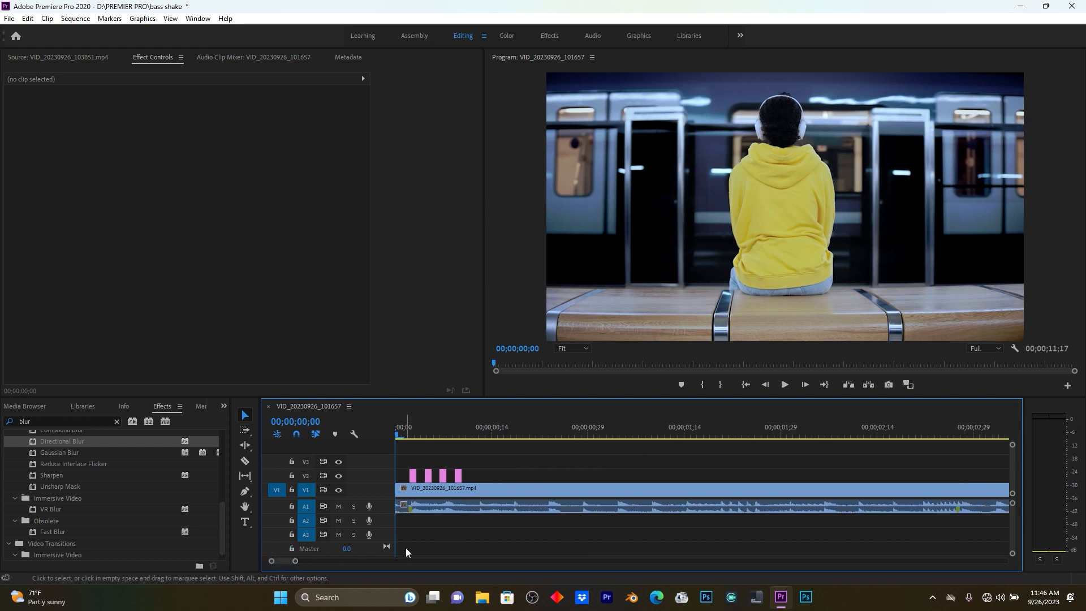
key(space)
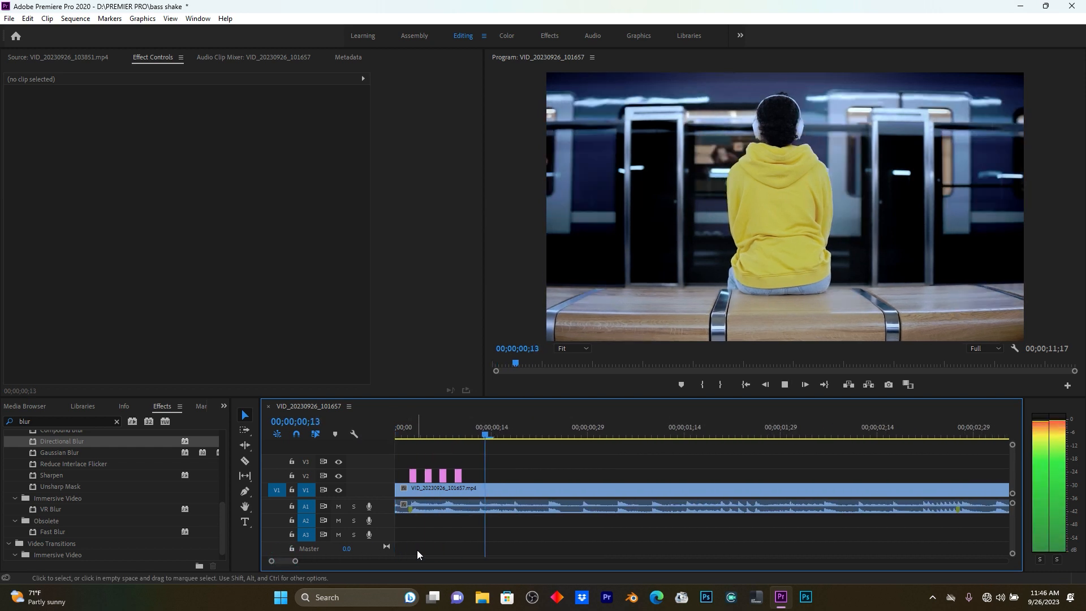
drag(294, 561, 299, 561)
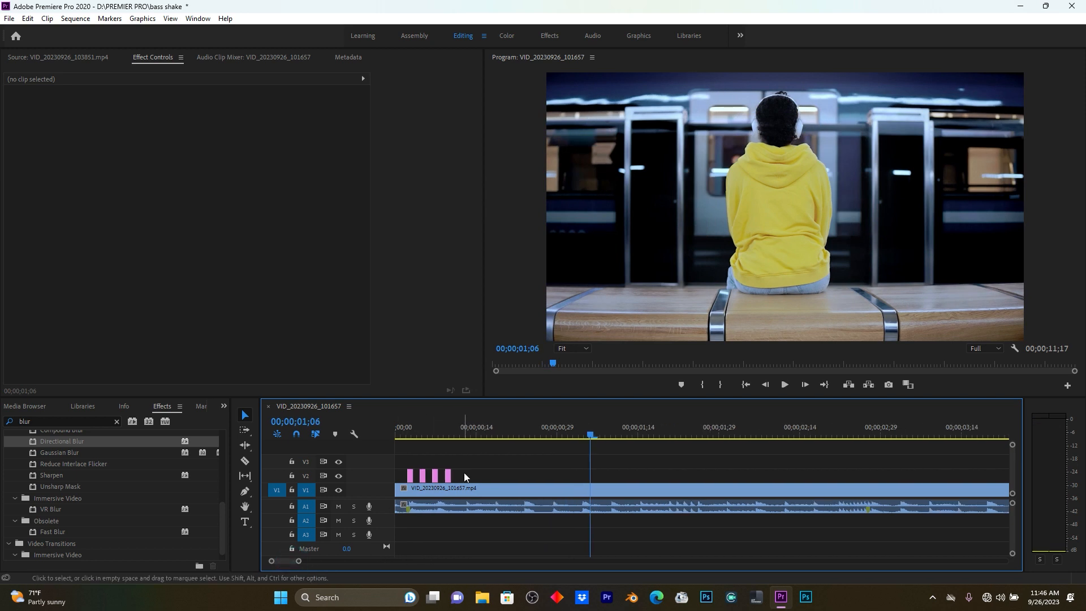
Duplicate the group of four one-frame adjustment pieces onto the second, third and fourth audio markers
drag(450, 470, 401, 457)
drag(448, 478, 907, 478)
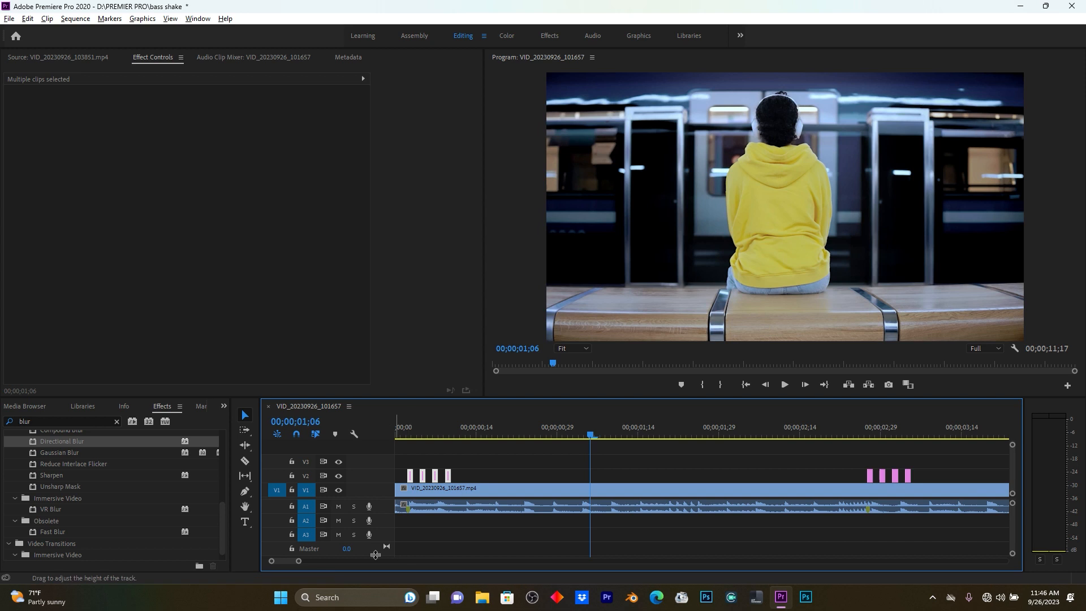
drag(299, 561, 329, 562)
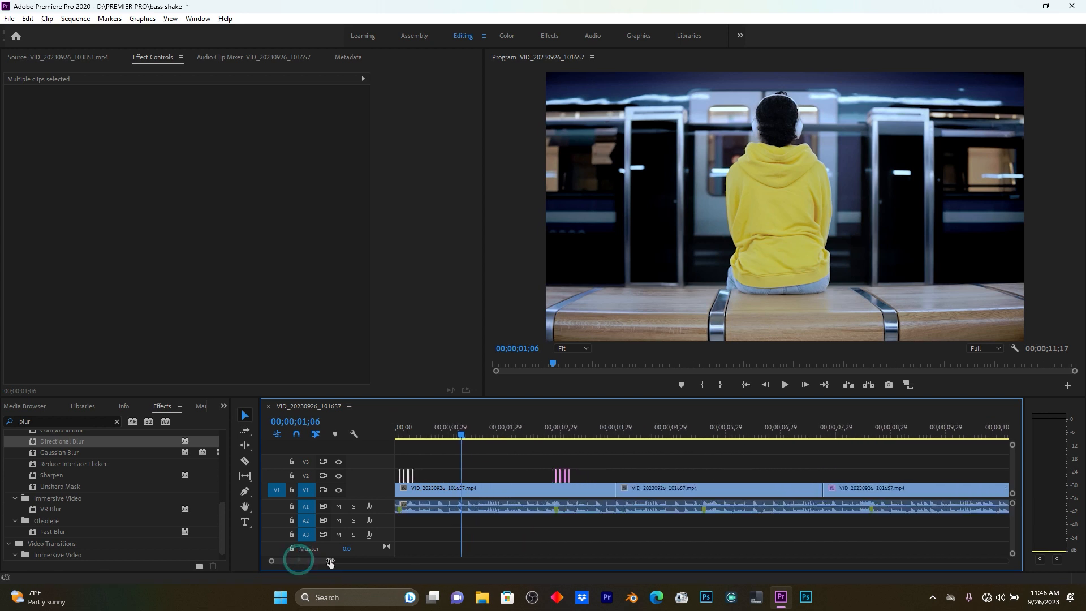
drag(544, 466, 863, 482)
mouse_move(330, 561)
mouse_down()
mouse_move(351, 562)
mouse_move(332, 561)
mouse_up()
Play the sequence from the start to check the shake at every audio marker
click(434, 429)
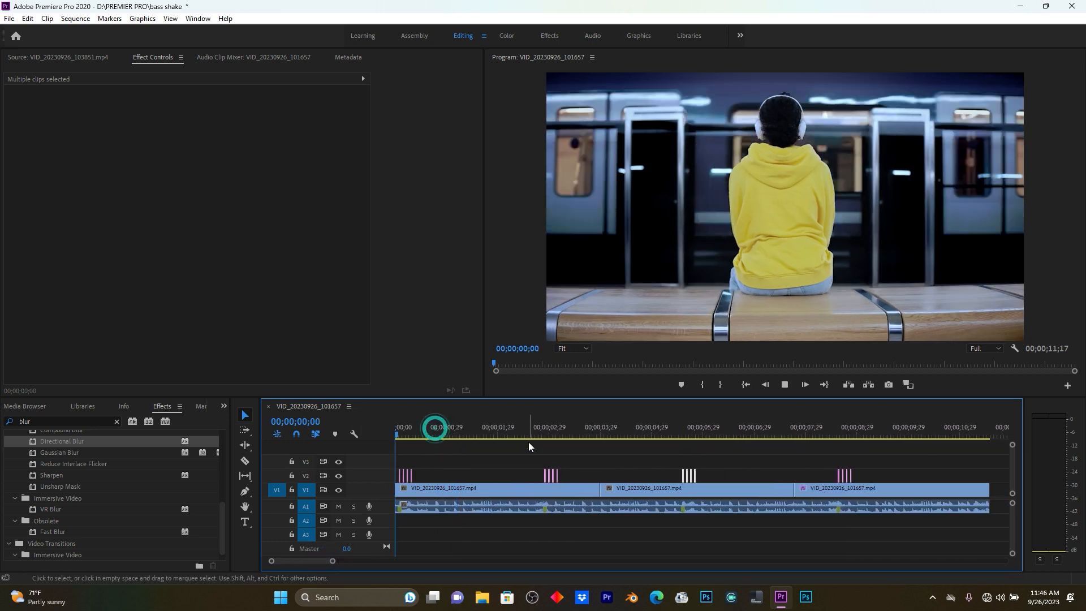
key(space)
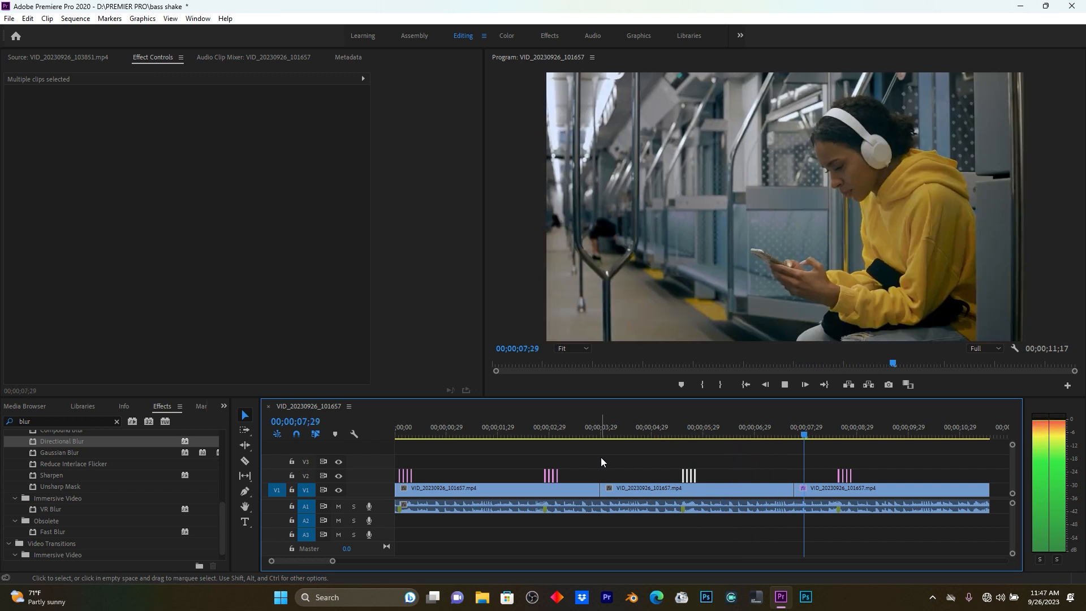
key(space)
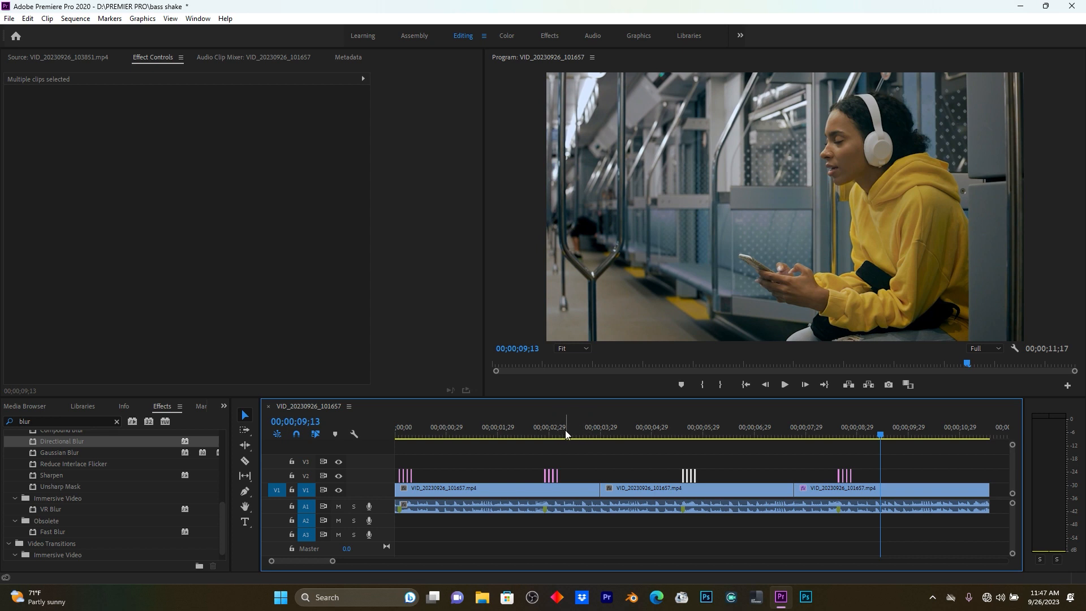
Play the passage around 00;00;03;25 and 00;00;04;15 repeatedly to pinpoint the start of the rapid beats
click(593, 433)
key(space)
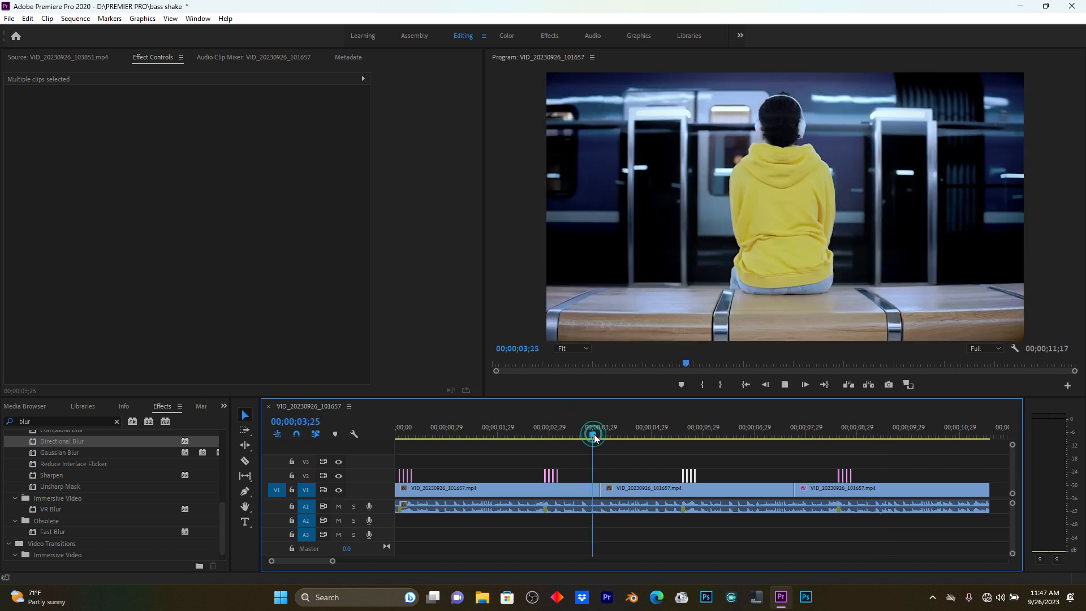
key(space)
click(627, 426)
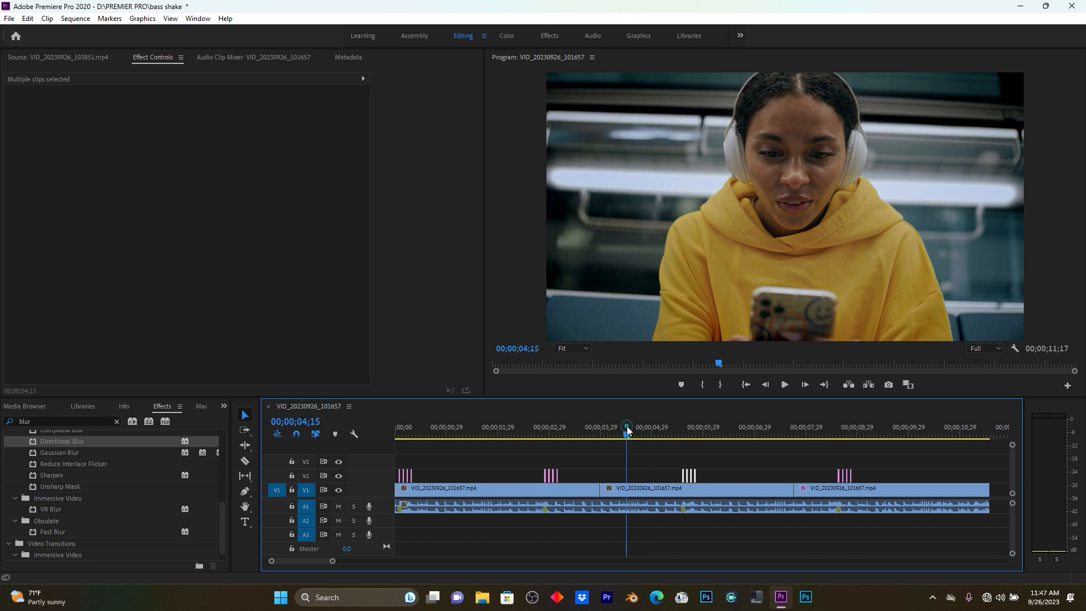
key(space)
key(space)
click(627, 427)
key(space)
key(space)
click(627, 427)
Split the second video clip at 00;00;04;15 using the Razor tool
drag(330, 560, 302, 563)
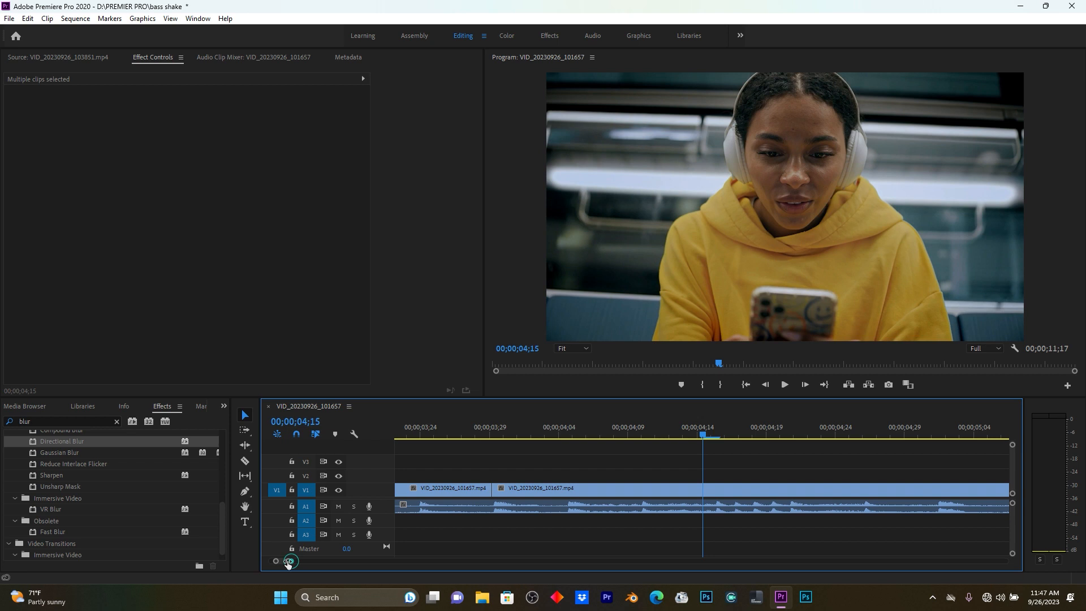
click(286, 561)
click(709, 493)
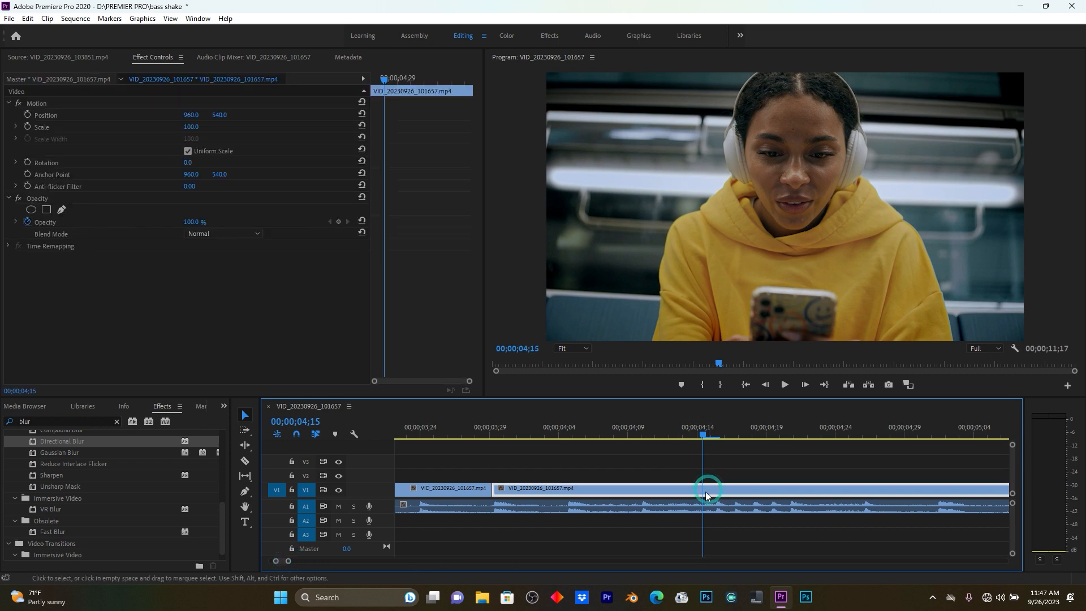
key(c)
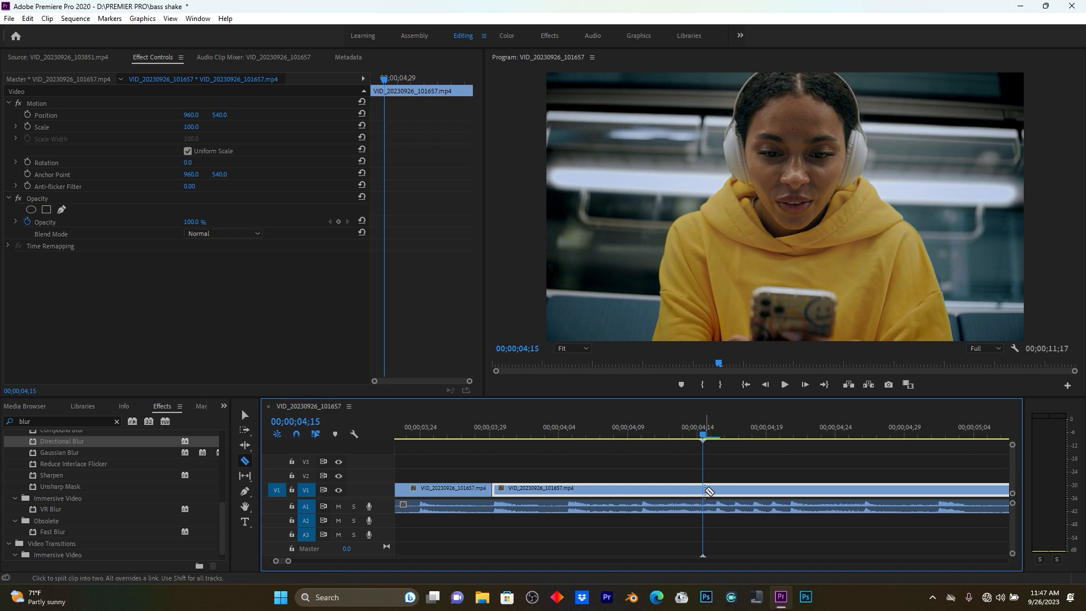
click(704, 491)
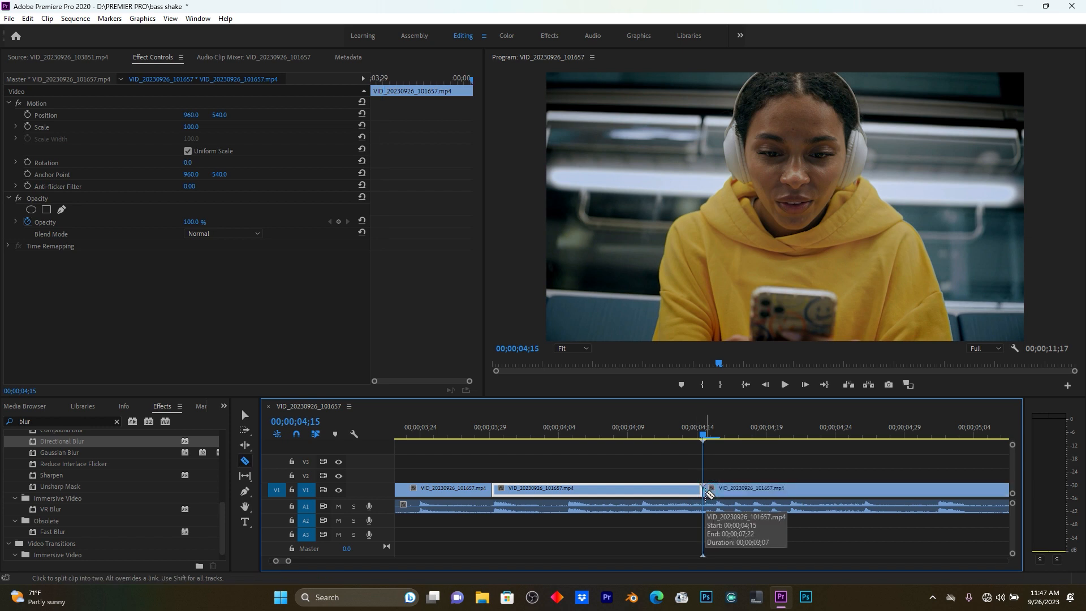
Cut the second video clip at each of the seven frames following 00;00;04;15, making seven one-frame pieces
key(Right)
click(719, 490)
key(Right)
click(735, 490)
click(749, 490)
click(785, 490)
click(801, 490)
click(815, 489)
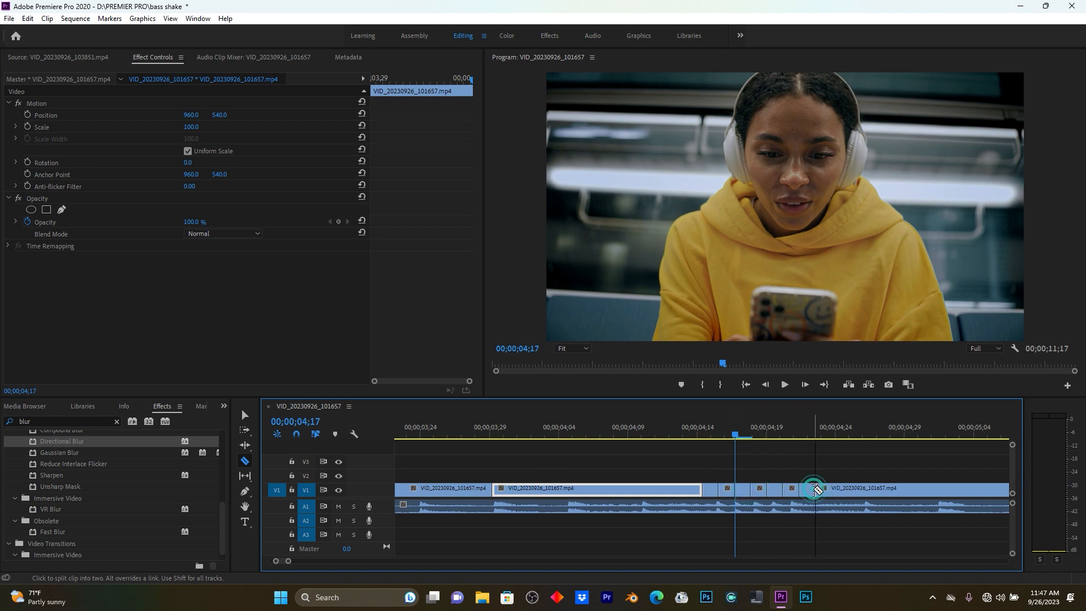
Delete the first, third, fifth and seventh one-frame pieces of the second video clip, leaving the gaps open
key(v)
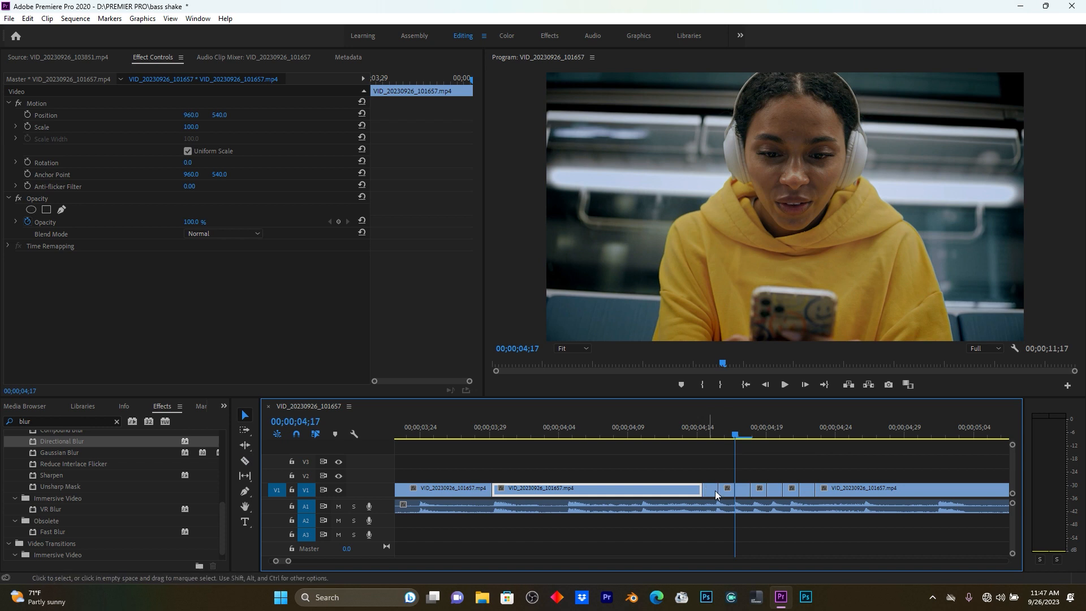
click(708, 492)
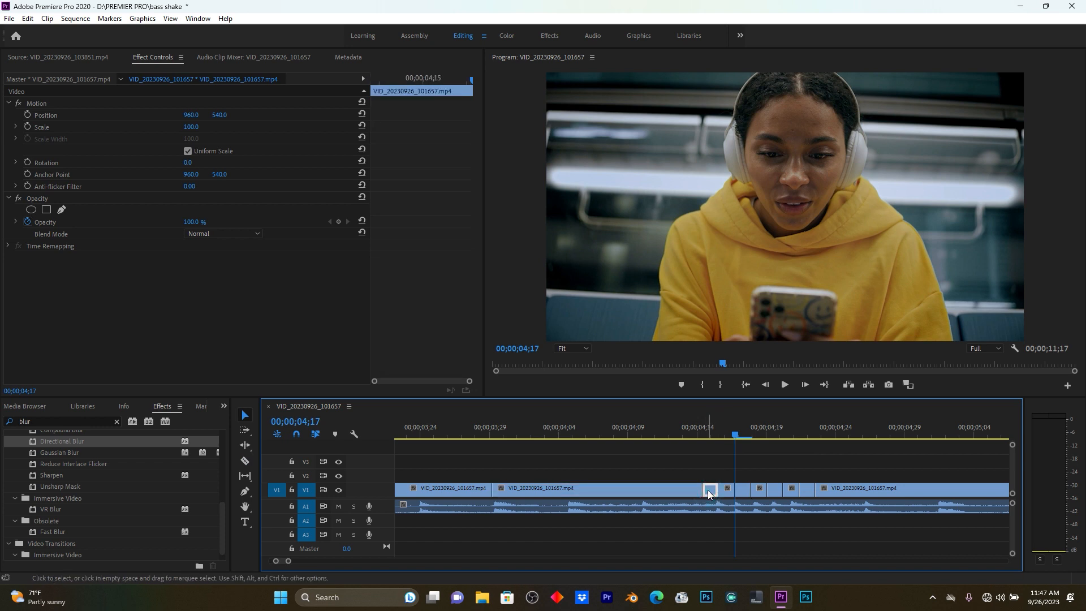
key(Delete)
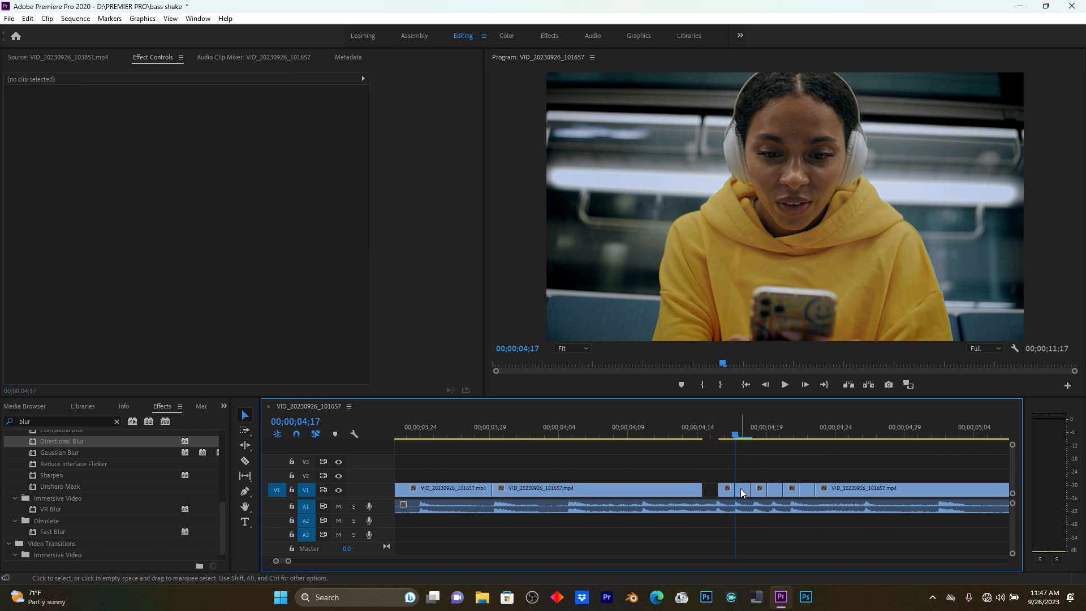
click(742, 491)
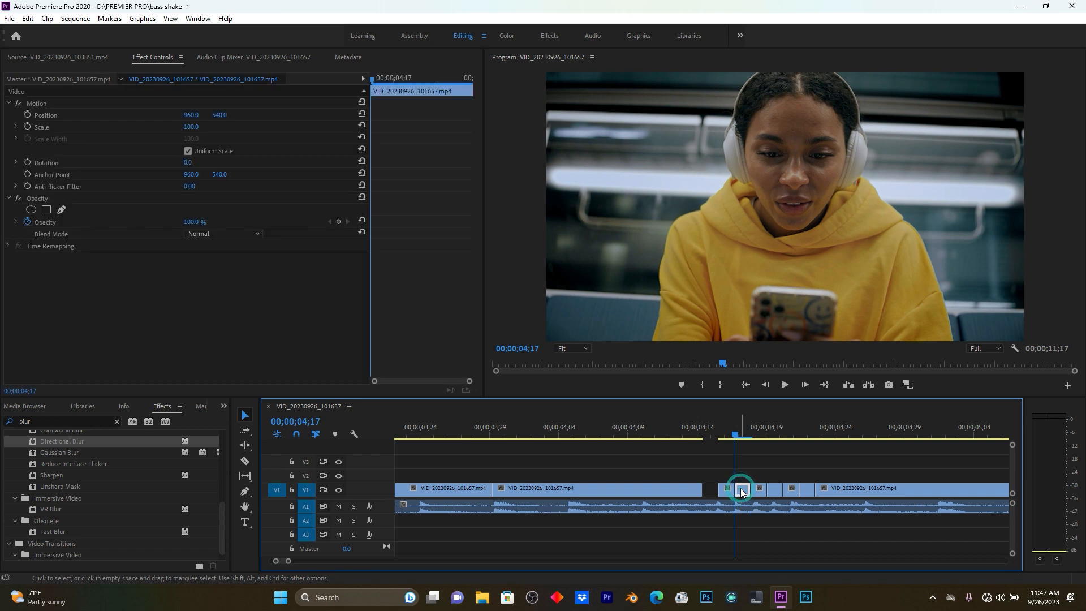
key(Delete)
click(777, 487)
key(Delete)
click(806, 491)
key(Delete)
Play the sequence across the gaps in the second video clip to check the flicker against the beats
drag(288, 561, 322, 560)
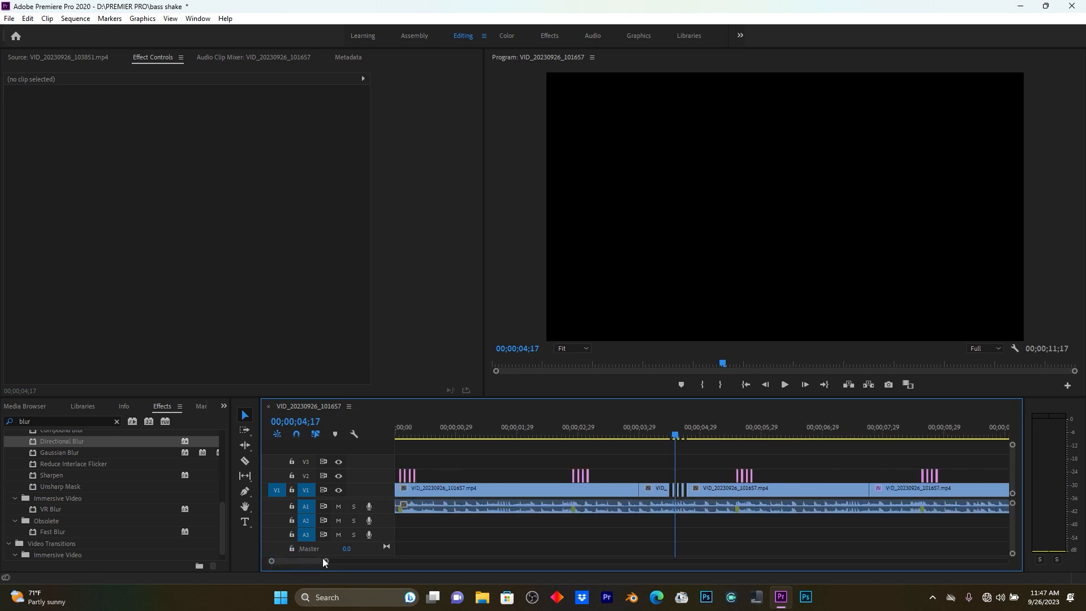
click(660, 433)
key(space)
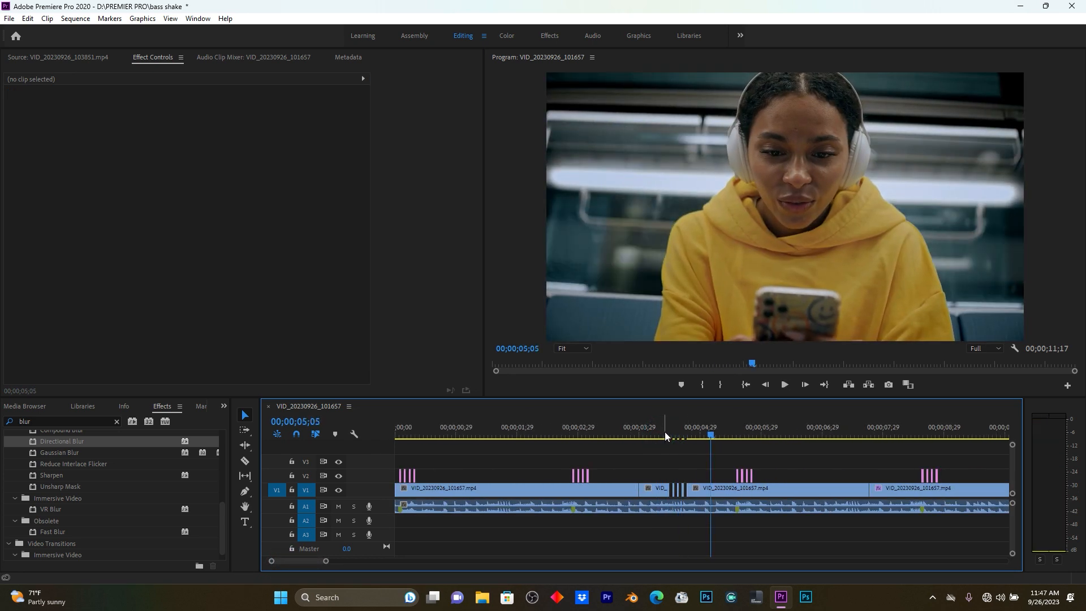
click(664, 433)
Cut the first video clip at 00;00;01;18 and at each of the next seven frames, making seven one-frame pieces
click(495, 433)
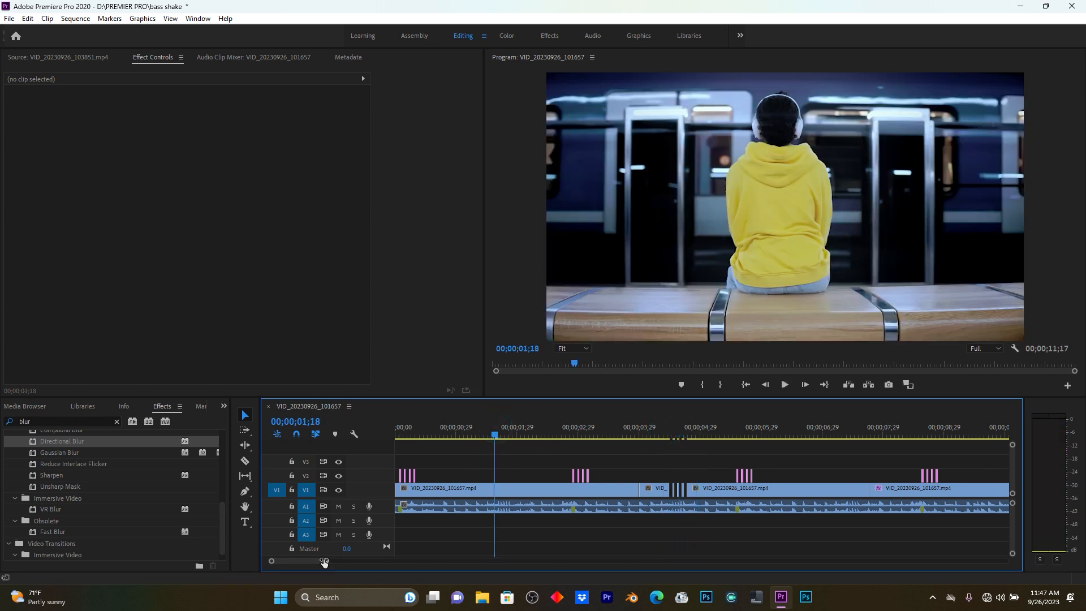
drag(324, 561, 317, 560)
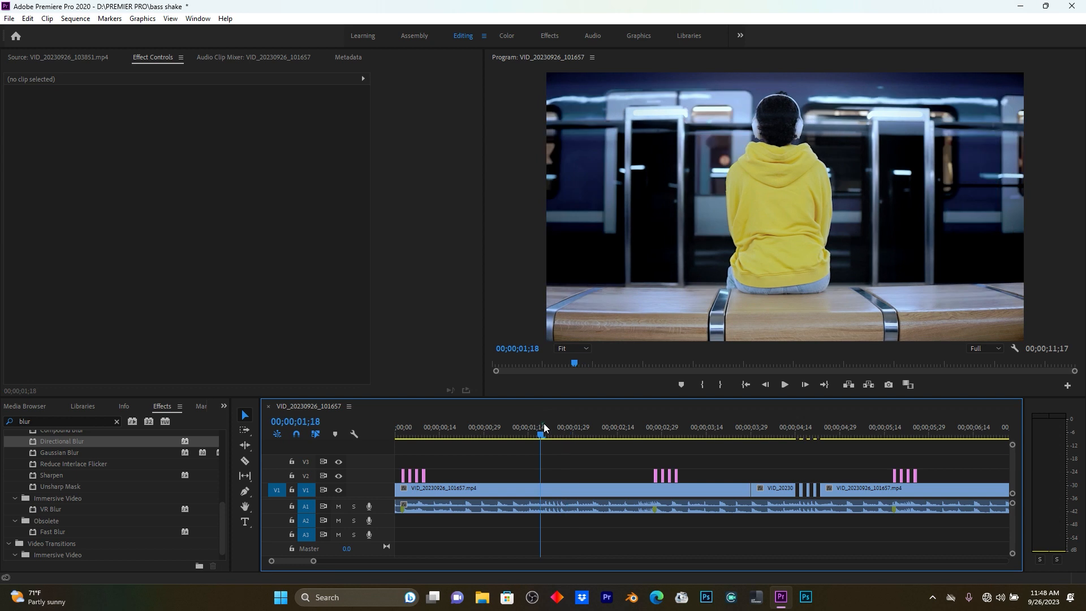
drag(314, 561, 292, 561)
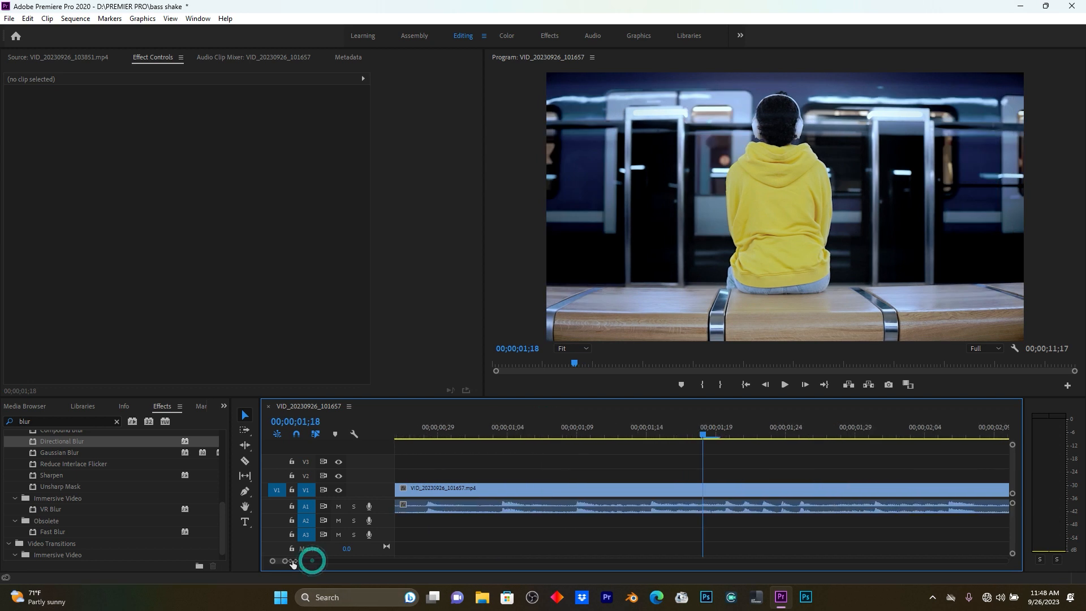
key(c)
click(707, 493)
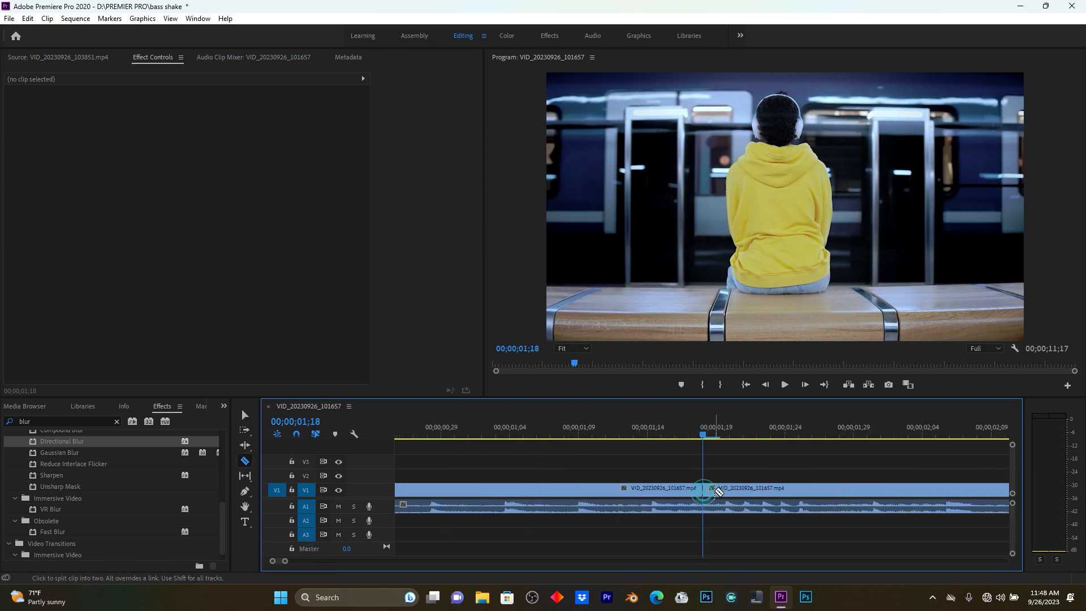
click(739, 490)
click(755, 490)
click(767, 490)
click(815, 490)
Delete the first, third, fifth and seventh one-frame pieces of the first video clip, leaving the gaps open
key(v)
click(710, 489)
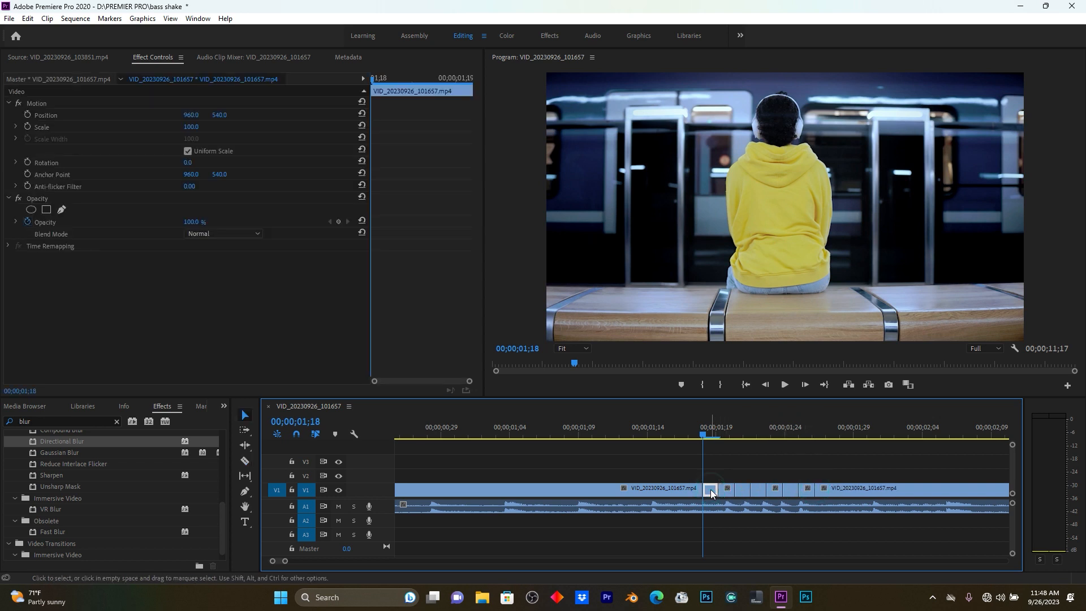
key(Delete)
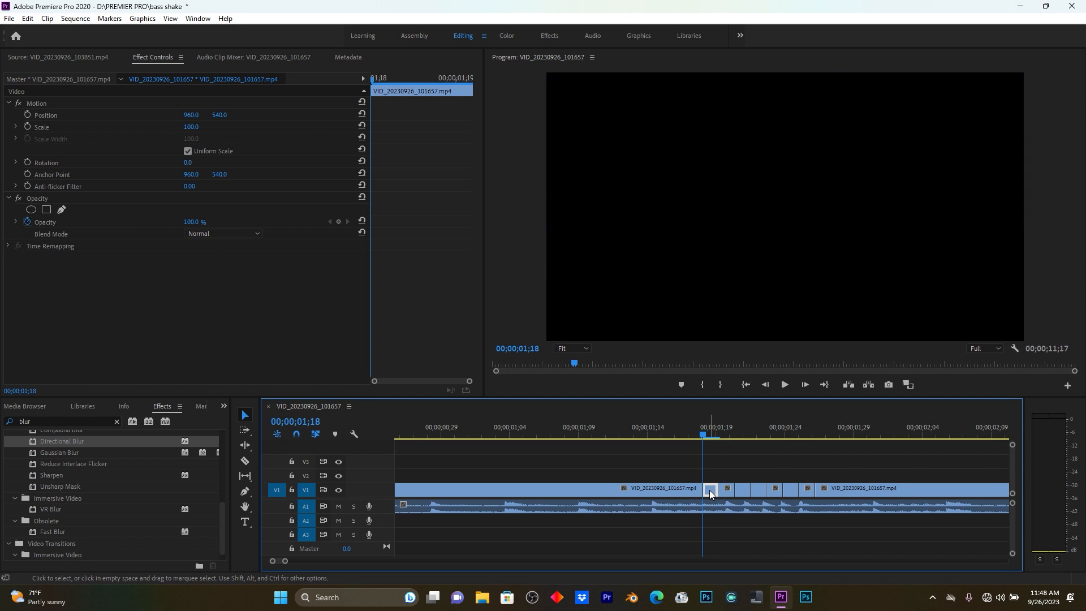
click(743, 490)
key(Delete)
click(778, 490)
key(Delete)
click(806, 488)
key(Delete)
Play the sequence across the gaps in the first video clip to check the flicker
click(617, 433)
key(space)
key(space)
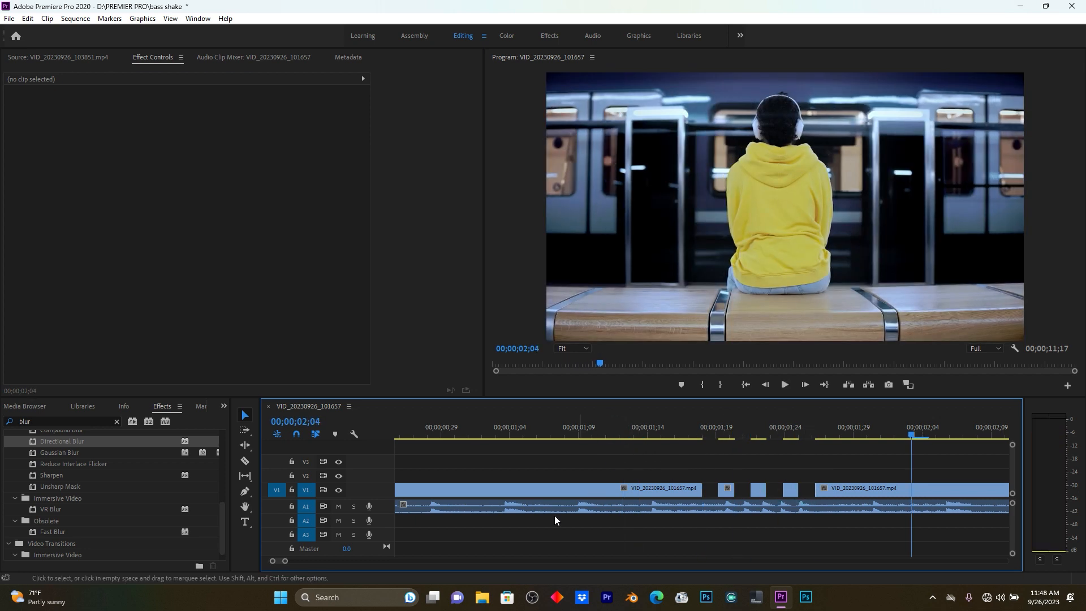
Cut the video clip before the last one at 00;00;07;10 and at each of the next seven frames, making seven one-frame pieces
drag(285, 561, 338, 561)
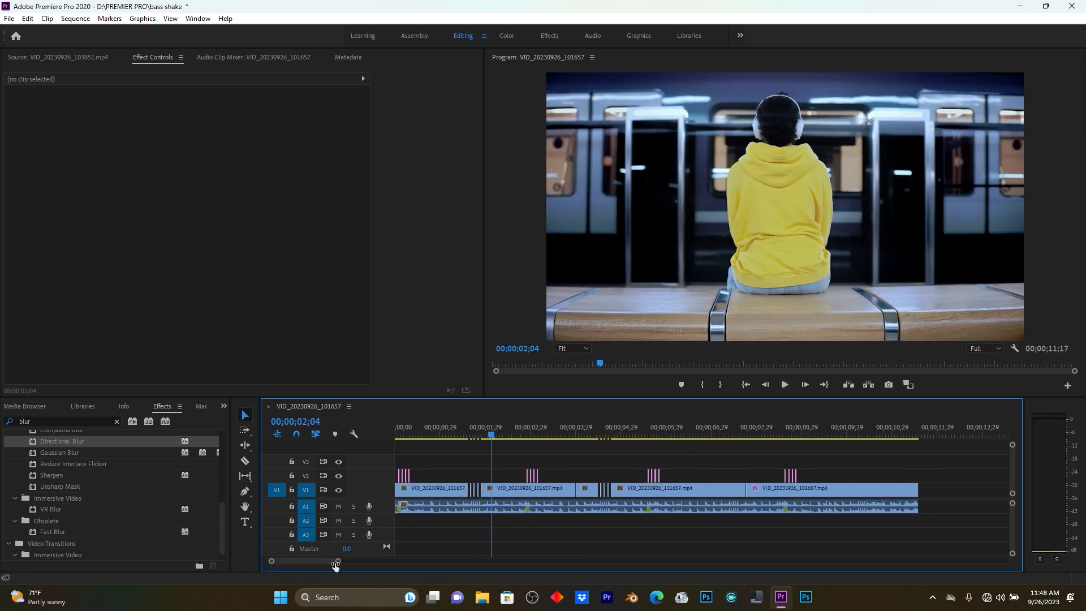
click(728, 429)
drag(338, 563, 307, 566)
key(c)
click(707, 489)
click(718, 490)
click(734, 489)
click(749, 490)
click(781, 490)
click(797, 490)
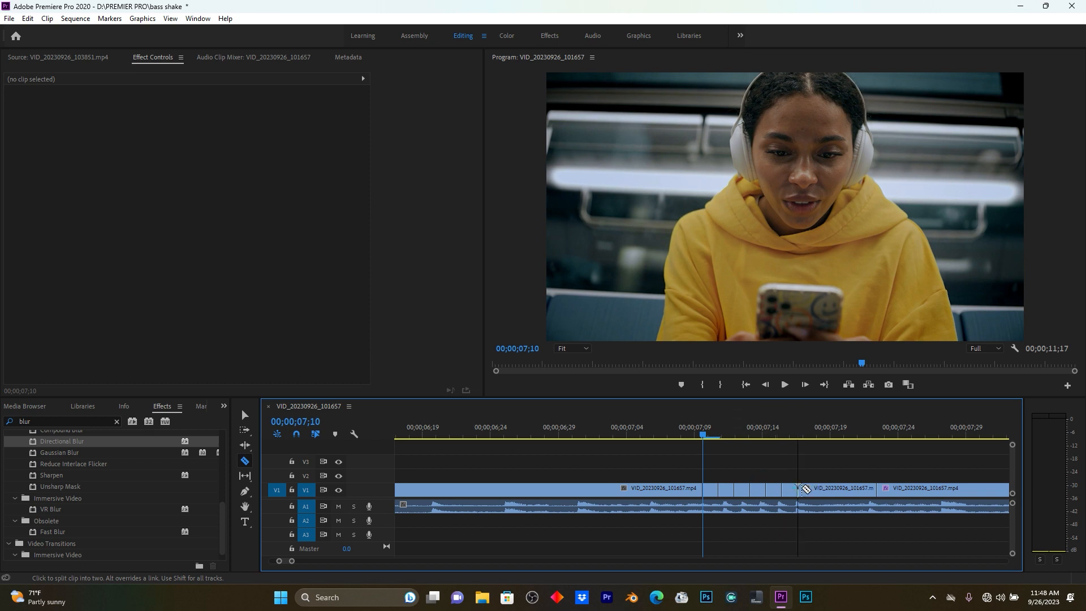
click(812, 490)
key(v)
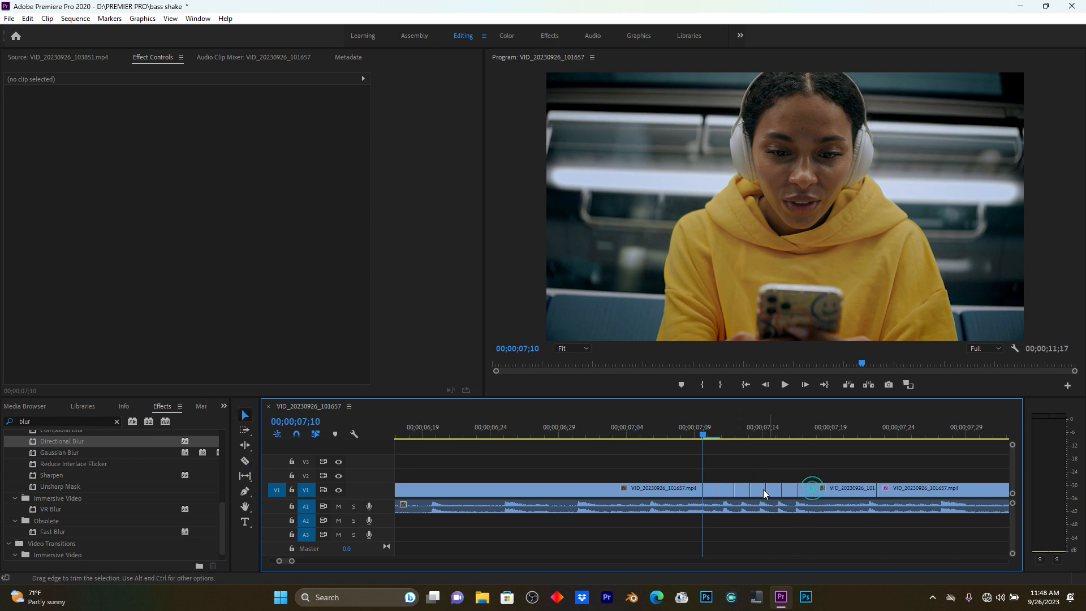
Delete the first, third, fifth and seventh one-frame pieces after 00;00;07;10, leaving the gaps open
click(709, 491)
key(Delete)
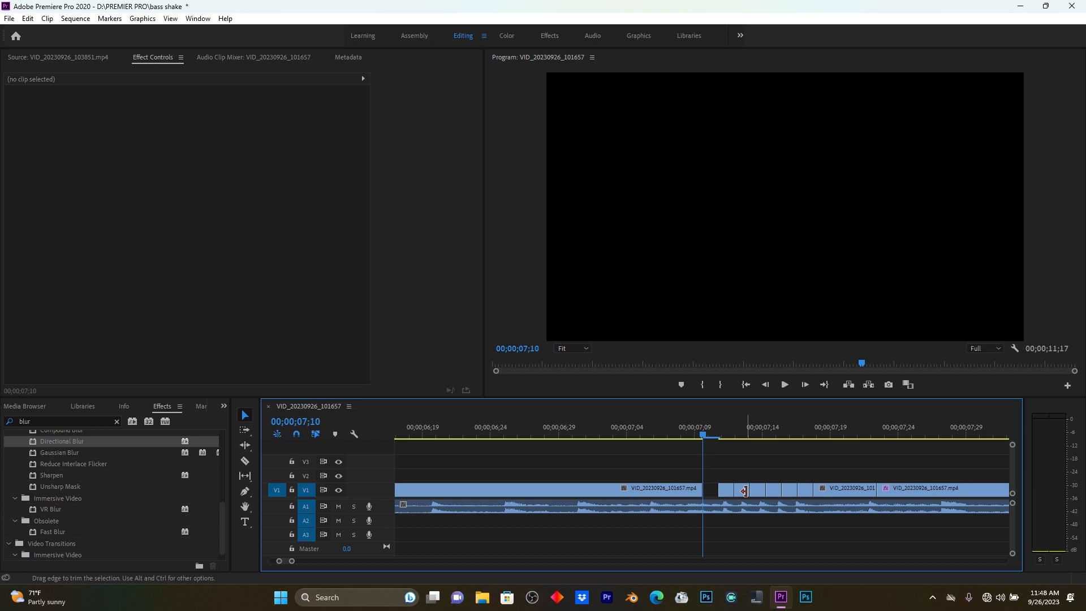
click(741, 489)
key(Delete)
click(773, 490)
key(Delete)
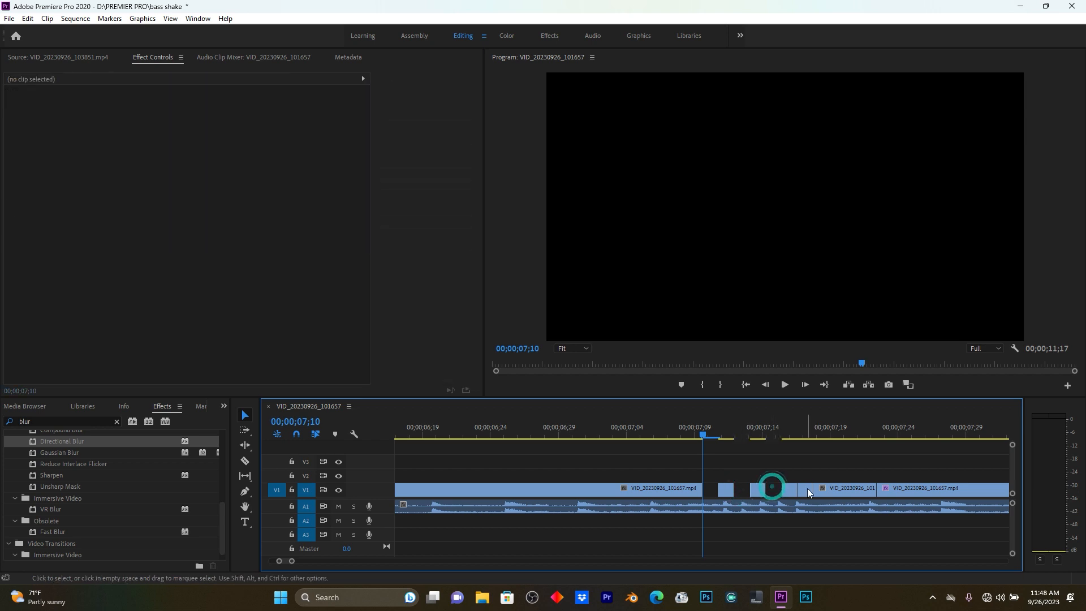
click(806, 488)
key(Delete)
Play the sequence across the gaps after 00;00;07;10 to check the flicker against the beats
click(614, 425)
key(space)
key(space)
Play the sequence from its start to review the blur shakes and flicker gaps together
drag(291, 561, 341, 561)
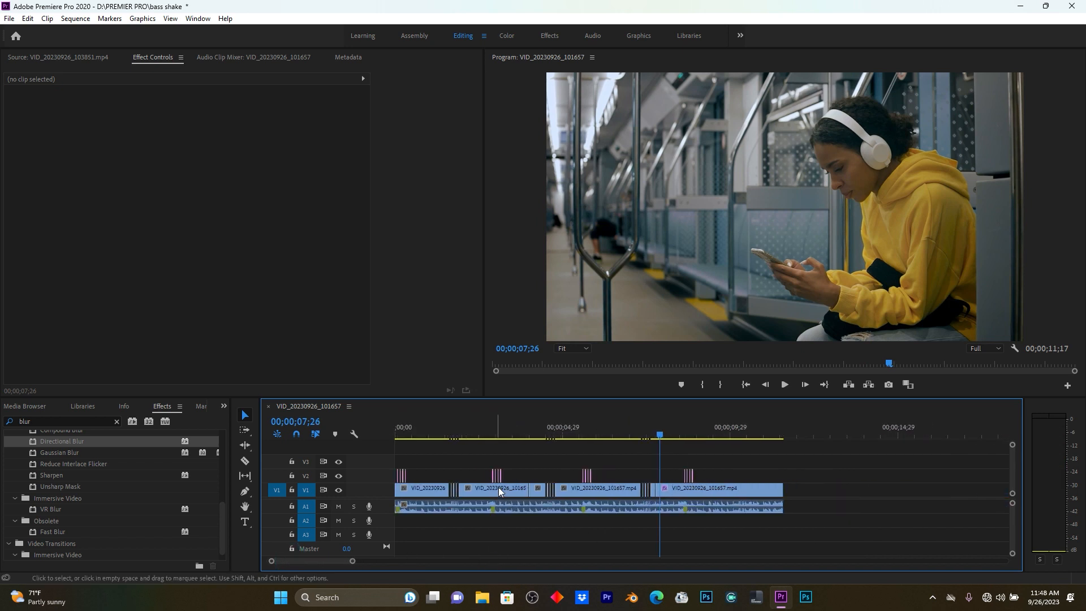
drag(520, 433, 317, 430)
key(space)
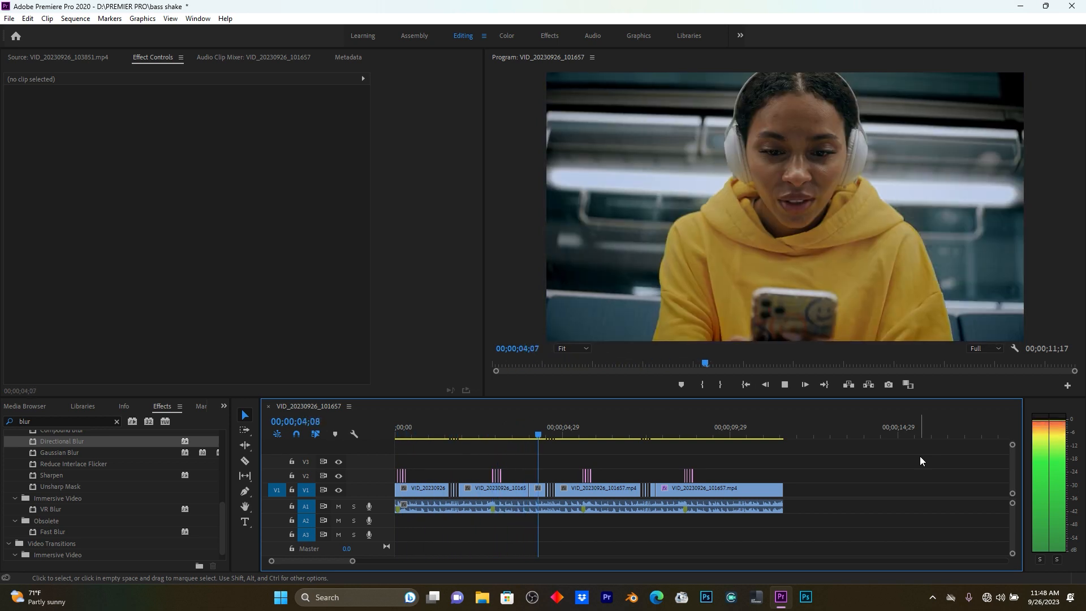
key(space)
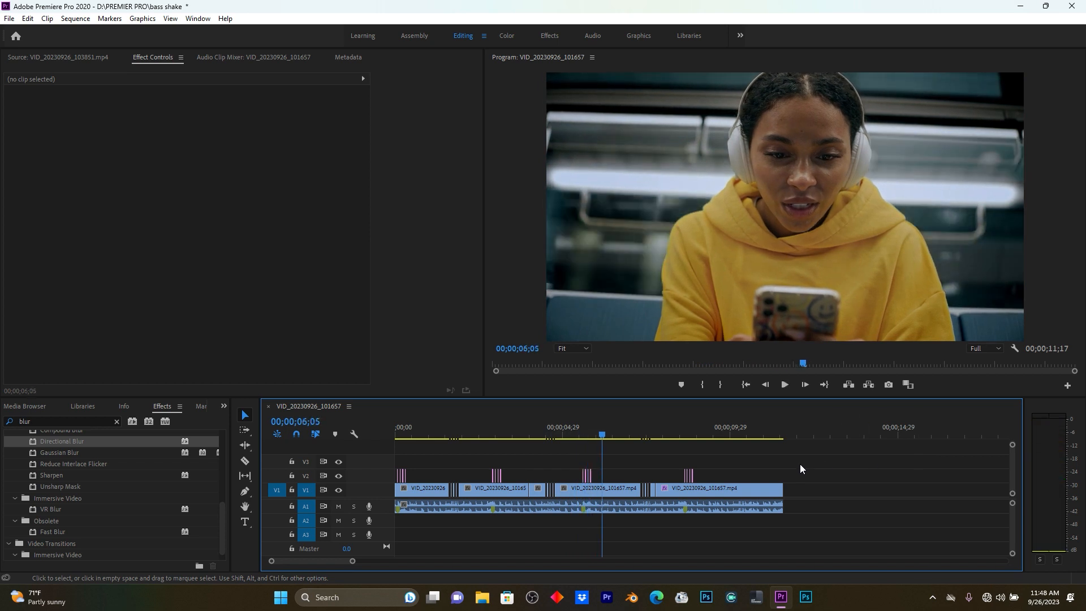
Duplicate the four one-frame blur pieces at 00;00;02;27 to about 00;00;03;28 on the same track and play them against the beat
click(492, 434)
drag(352, 561, 328, 561)
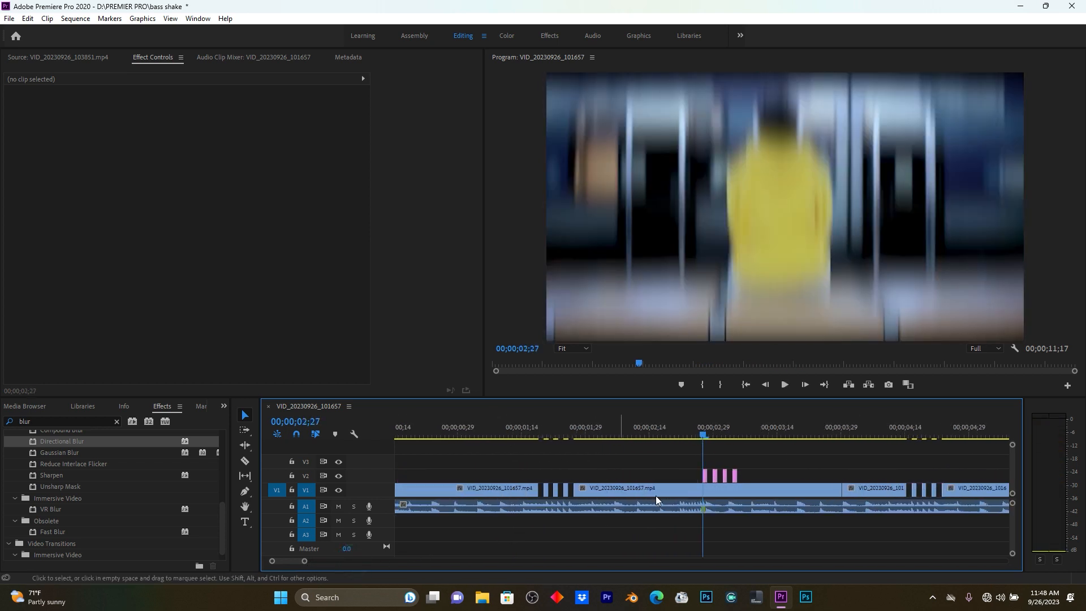
key(space)
key(space)
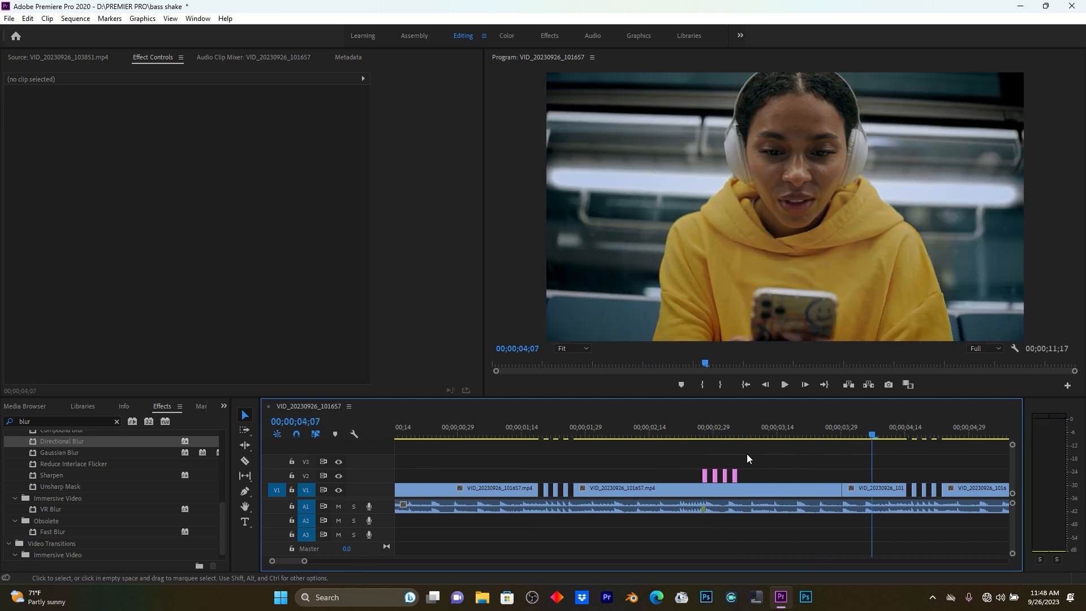
drag(761, 470, 837, 478)
click(810, 425)
key(space)
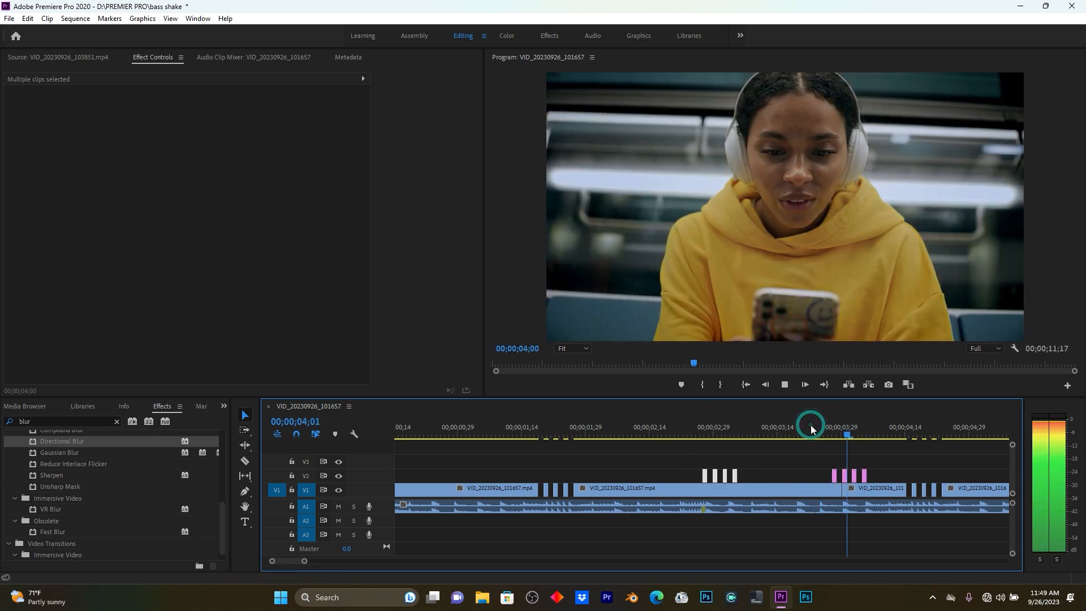
key(space)
Duplicate the four blur pieces at the start of the sequence to about 00;00;01;05 and play them against the audio
drag(305, 561, 331, 562)
drag(448, 432, 364, 428)
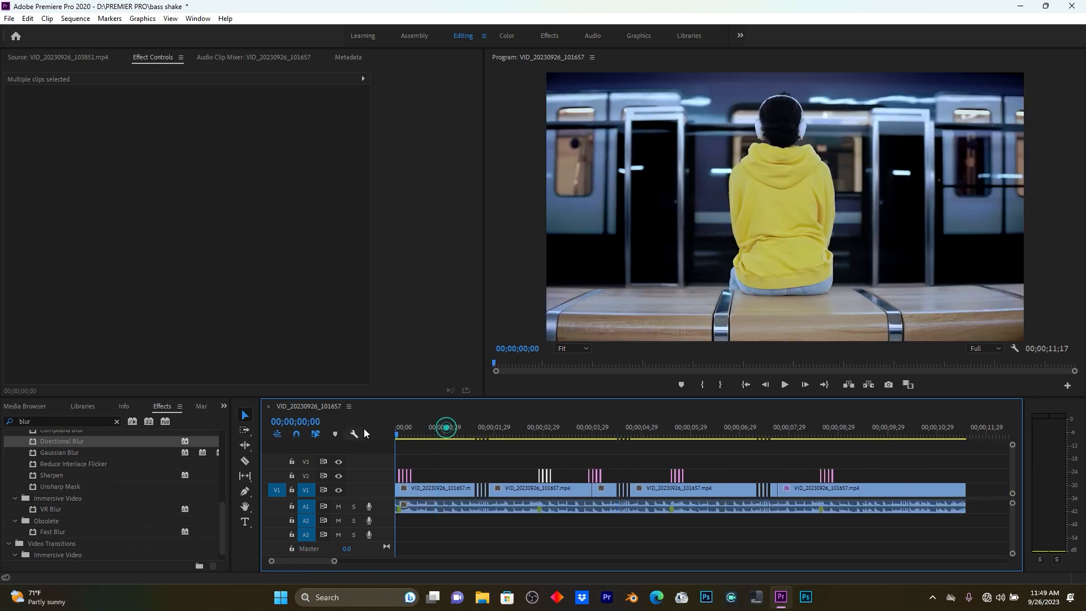
key(space)
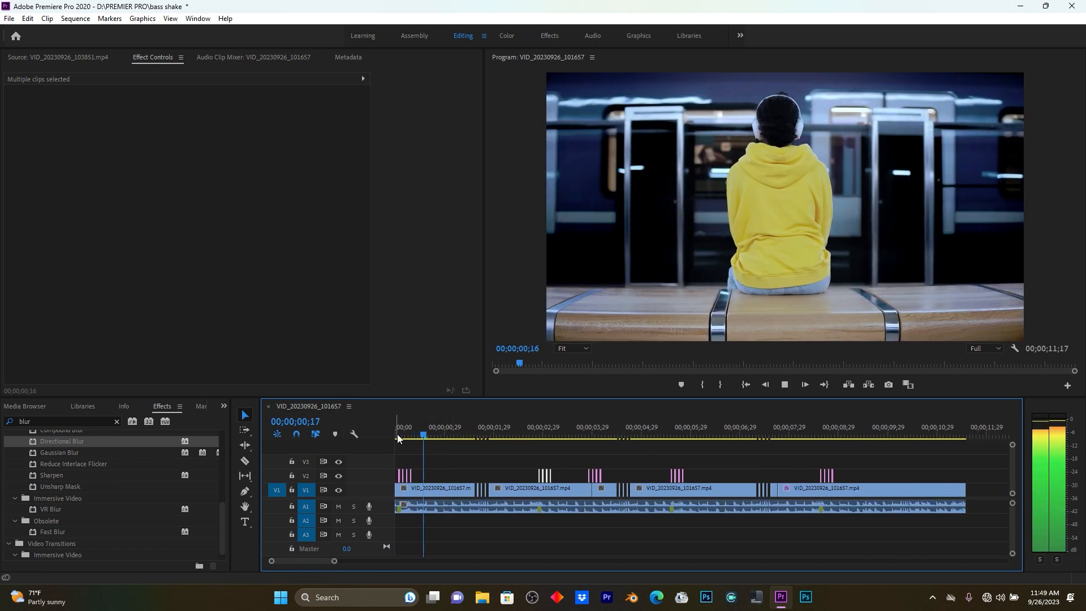
drag(425, 466, 458, 478)
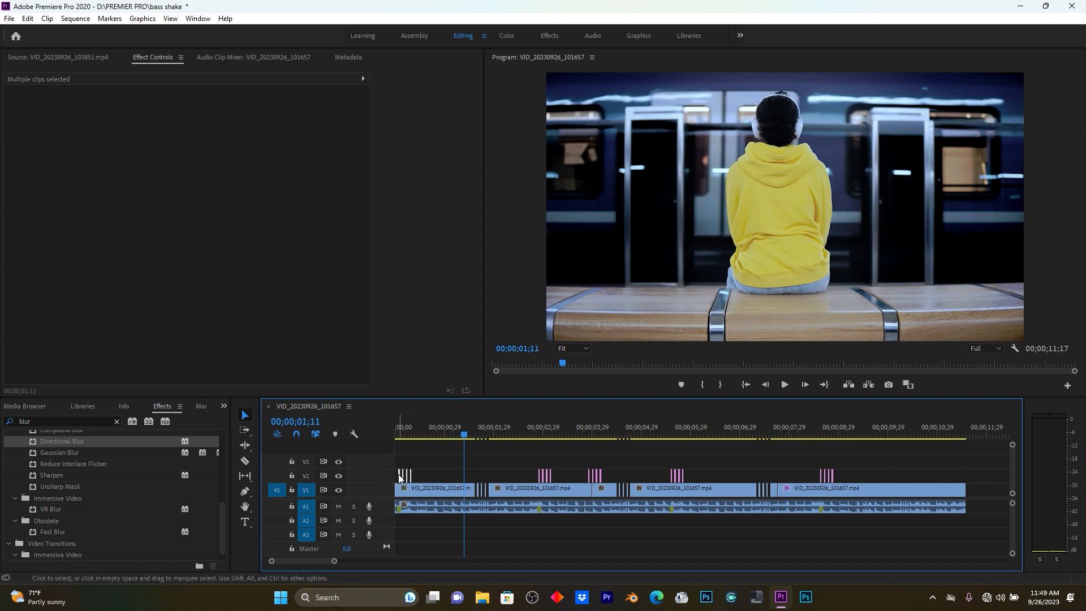
drag(399, 474, 458, 479)
click(444, 437)
key(space)
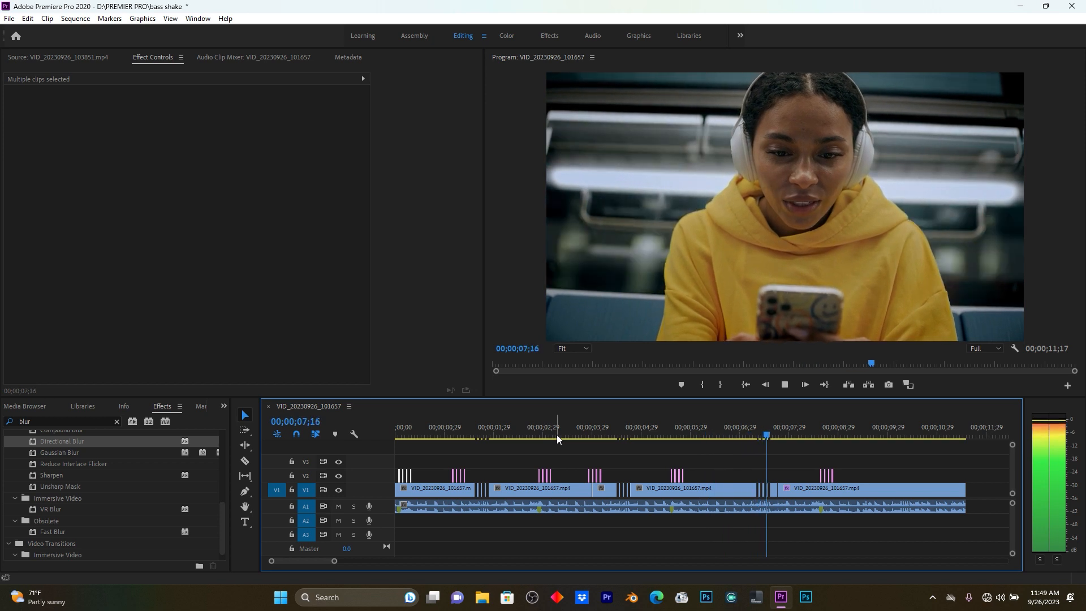
Duplicate the four blur pieces near 00;00;05;17 to about 00;00;06;25, play through the sequence and return the playhead to the start
click(722, 432)
drag(722, 428, 735, 428)
drag(647, 443, 739, 480)
key(space)
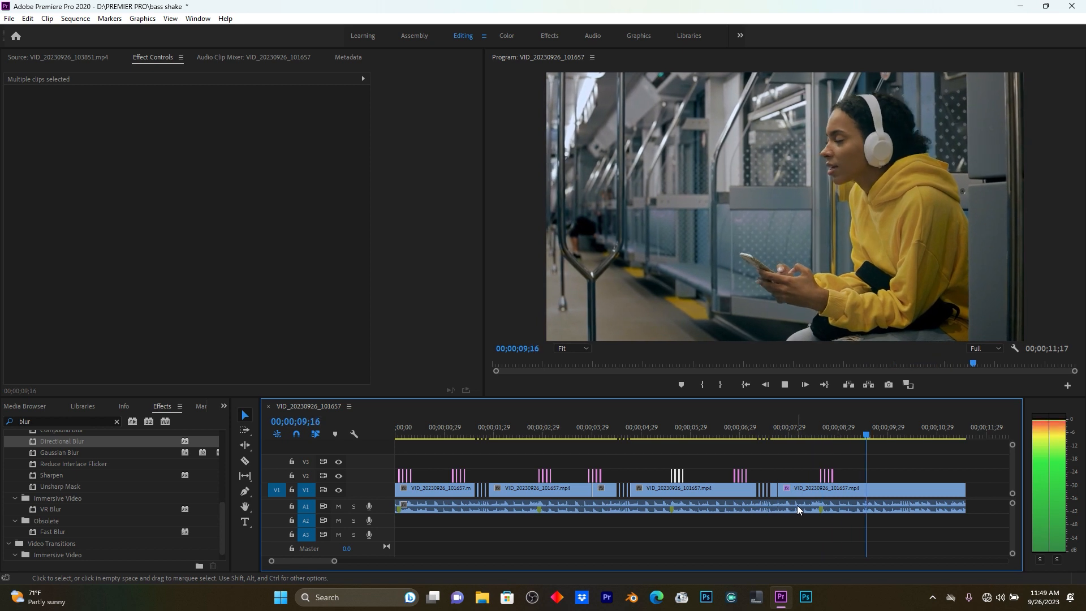
key(space)
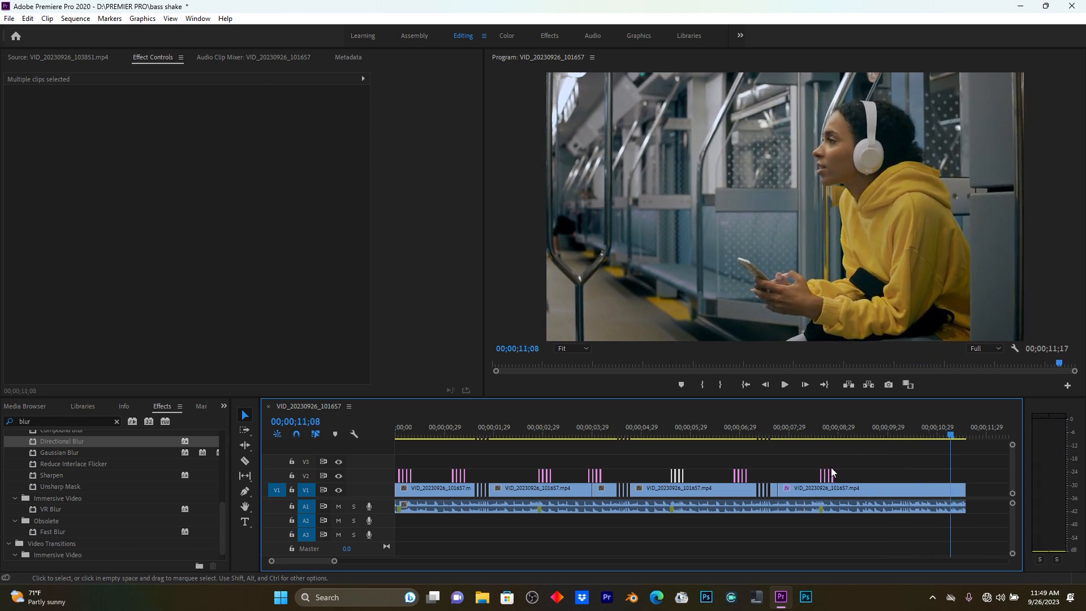
click(745, 386)
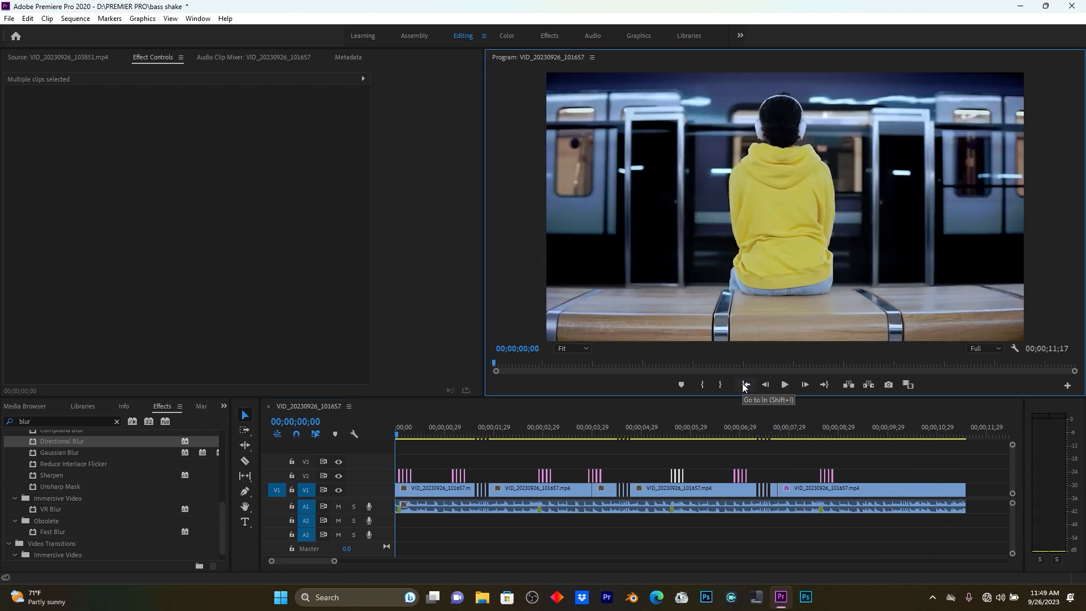